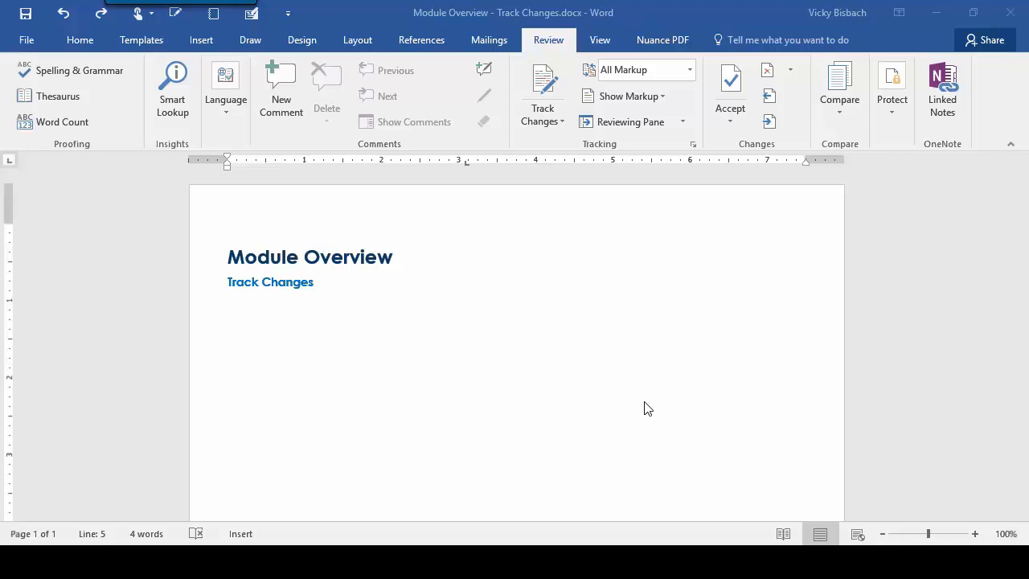
- Switch to the Document1 window and turn on Track Changes for that document
{"action": "left_click", "coordinate": [648, 408]}
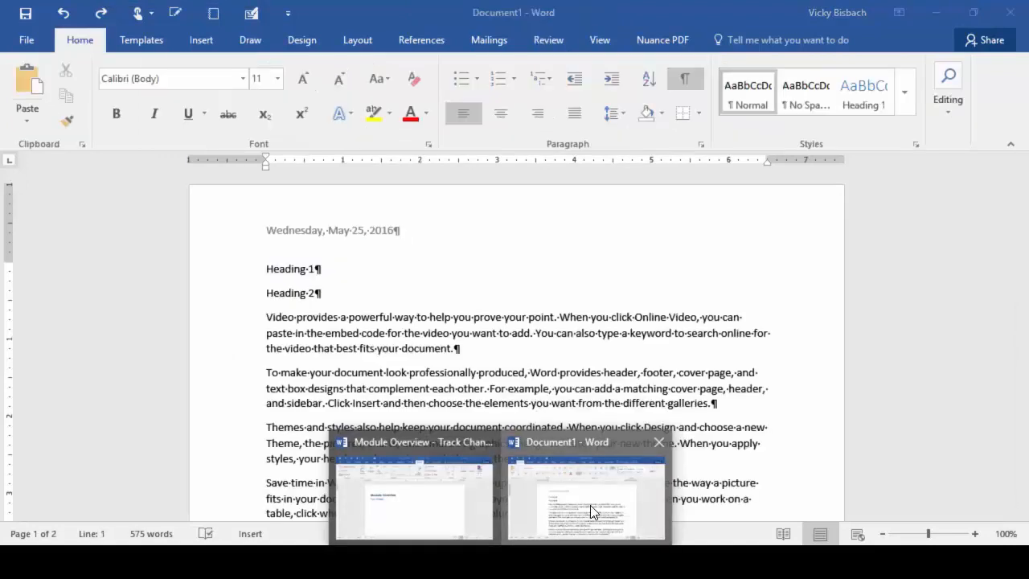
{"action": "left_click", "coordinate": [590, 504]}
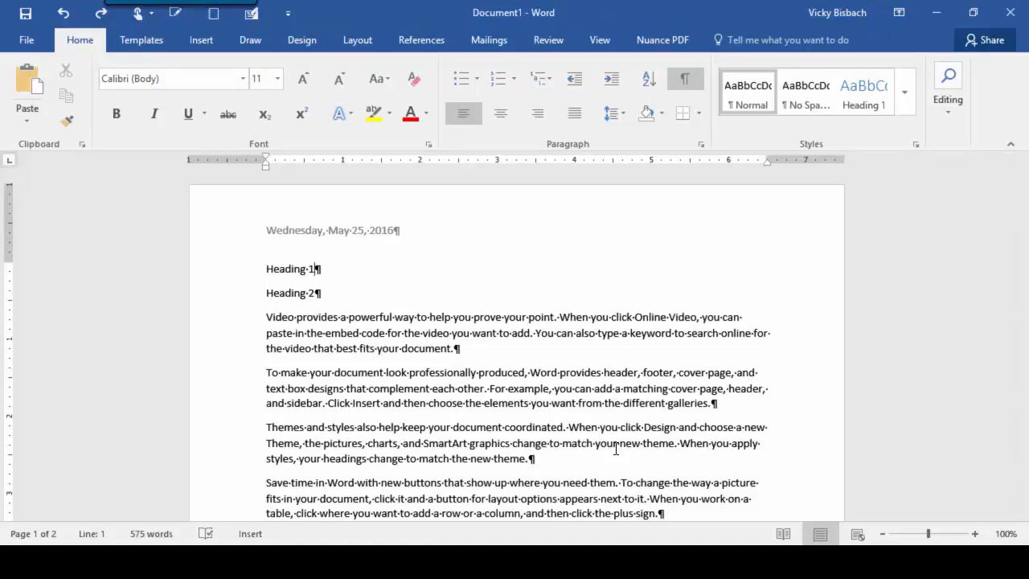
{"action": "left_click", "coordinate": [549, 44]}
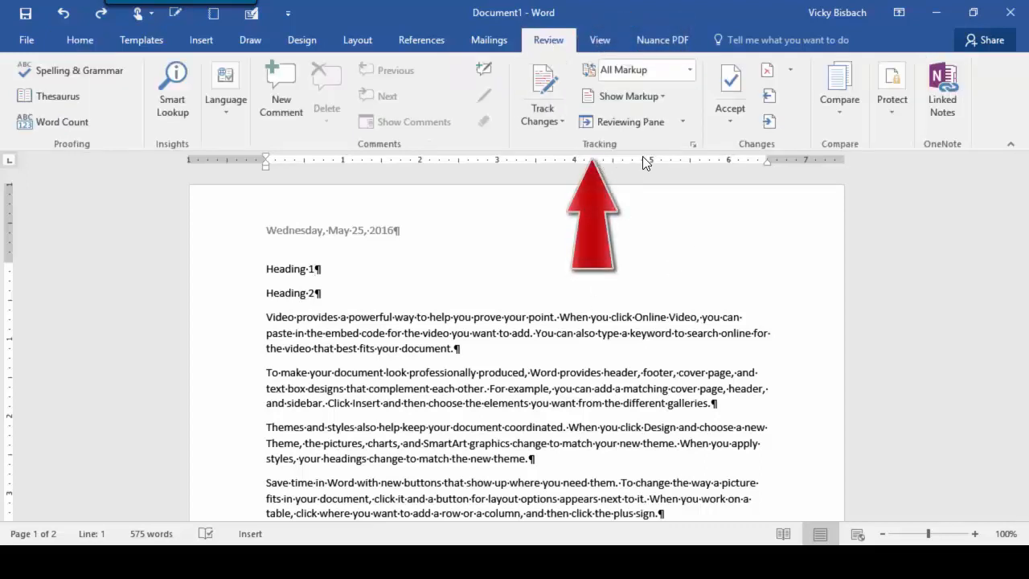
{"action": "left_click", "coordinate": [542, 83]}
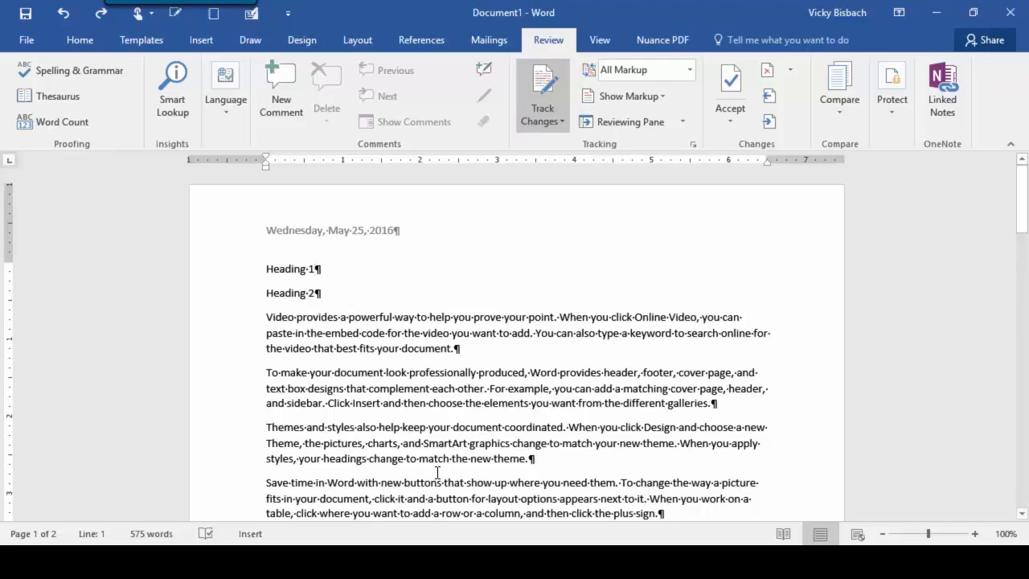
- Add the Track Changes indicator to the status bar and use it to switch tracking off and back on
{"action": "right_click", "coordinate": [340, 534]}
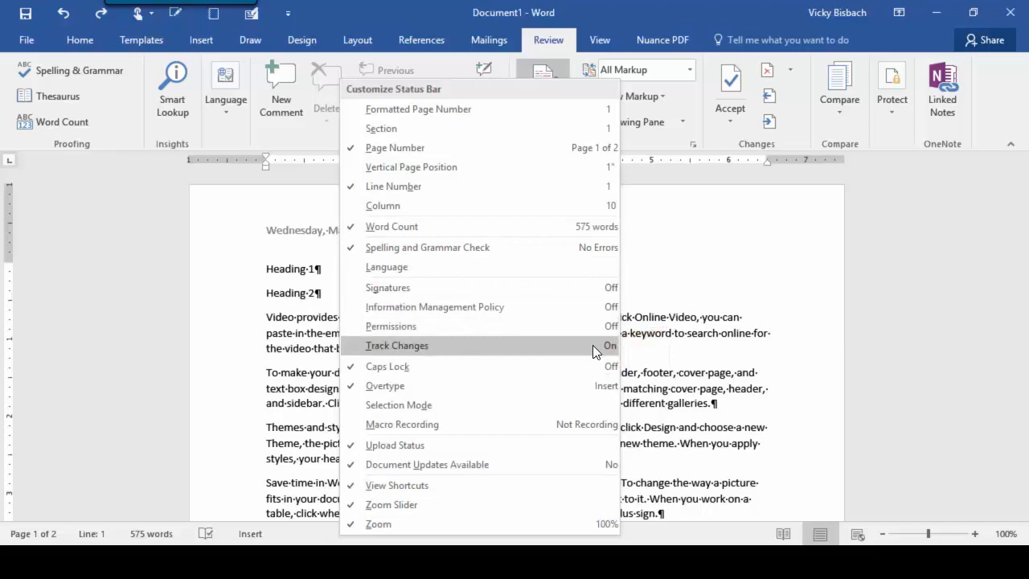
{"action": "left_click", "coordinate": [364, 347]}
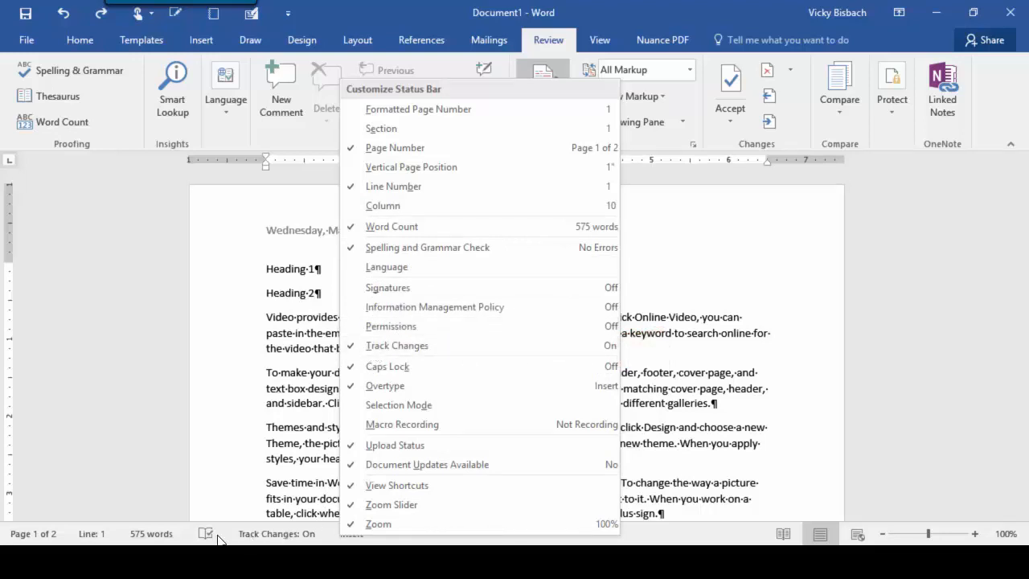
{"action": "left_click", "coordinate": [659, 532]}
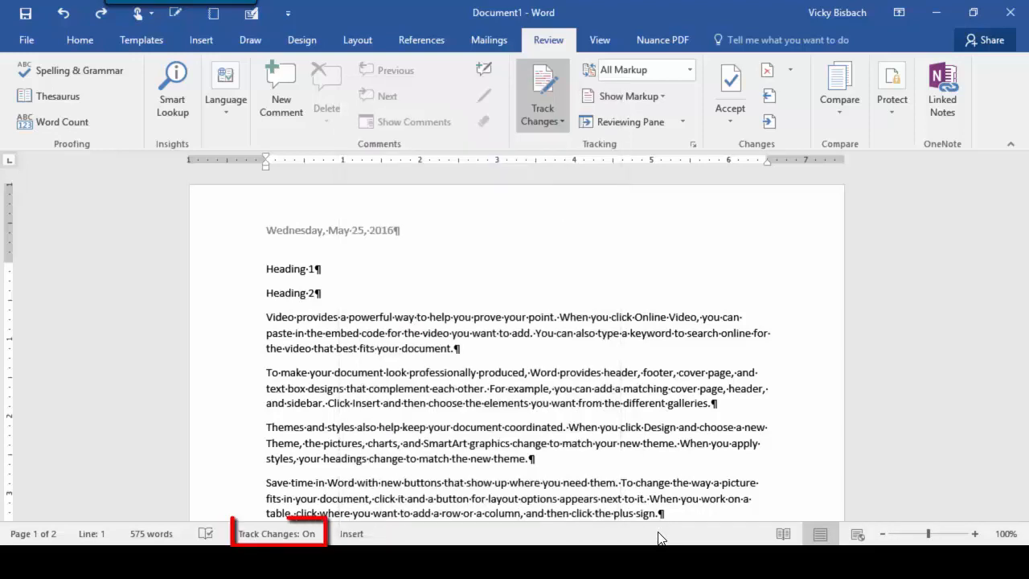
{"action": "left_click", "coordinate": [302, 534]}
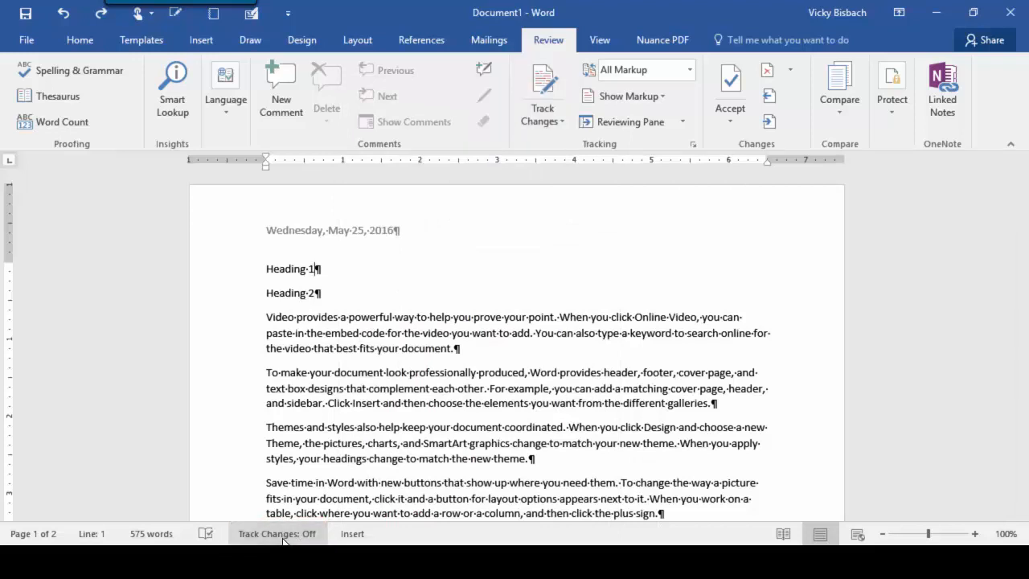
{"action": "left_click", "coordinate": [277, 533]}
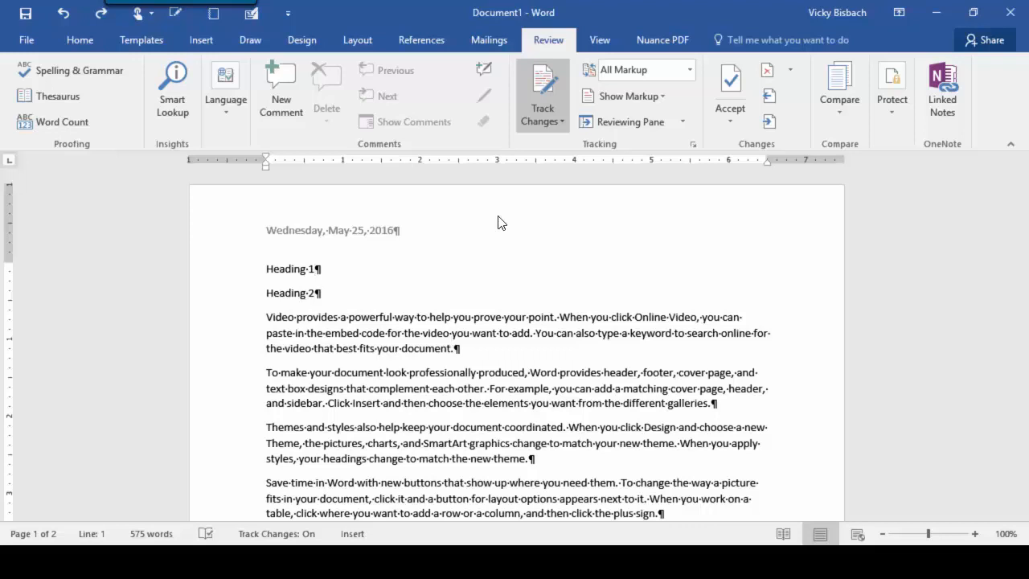
- Apply the Heading 1 style to the "Heading 1" line below the date
{"action": "left_click", "coordinate": [248, 276]}
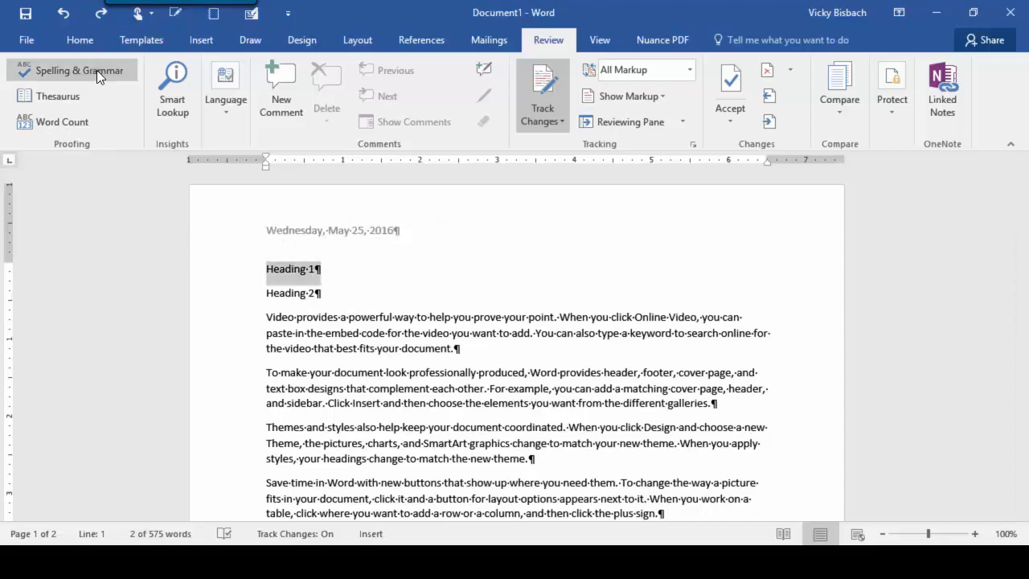
{"action": "left_click", "coordinate": [79, 38]}
{"action": "left_click", "coordinate": [863, 92]}
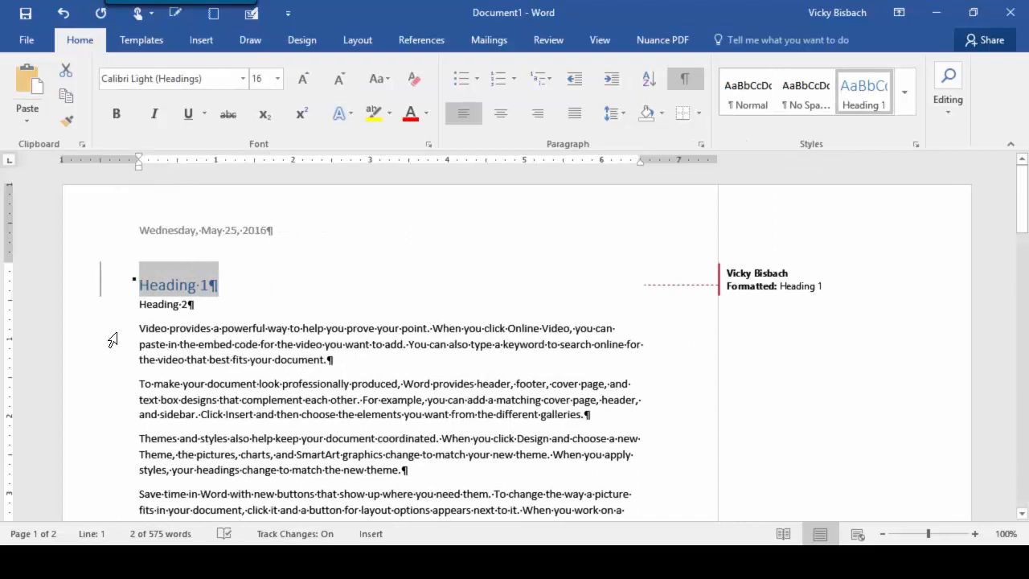
- Move the paragraph starting "Video provides a powerful way" below the paragraph starting "To make your document look professionally produced"
{"action": "left_click_drag", "start_coordinate": [108, 339], "coordinate": [112, 360]}
{"action": "key", "text": "ctrl+c"}
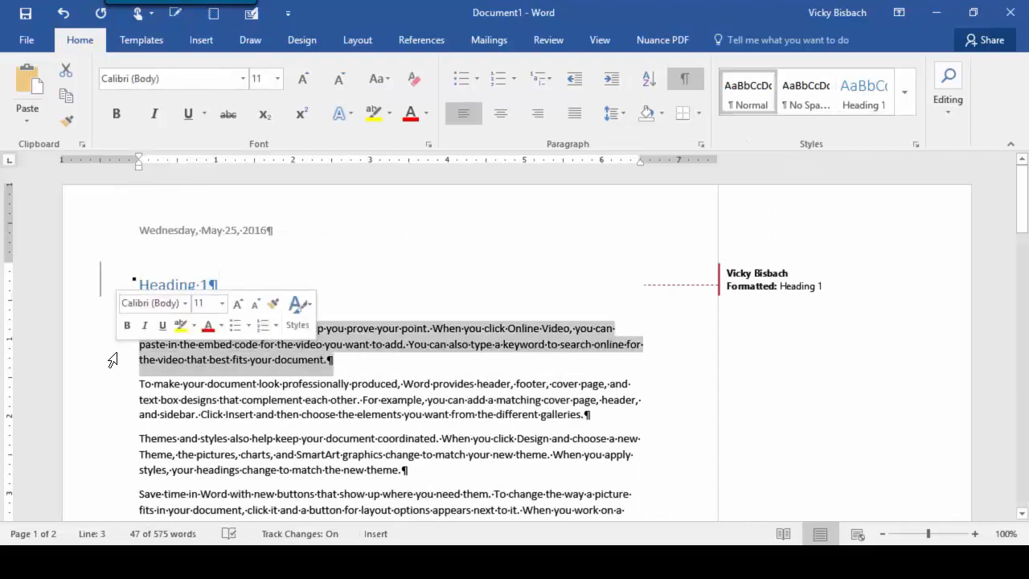
{"action": "key", "text": "Delete"}
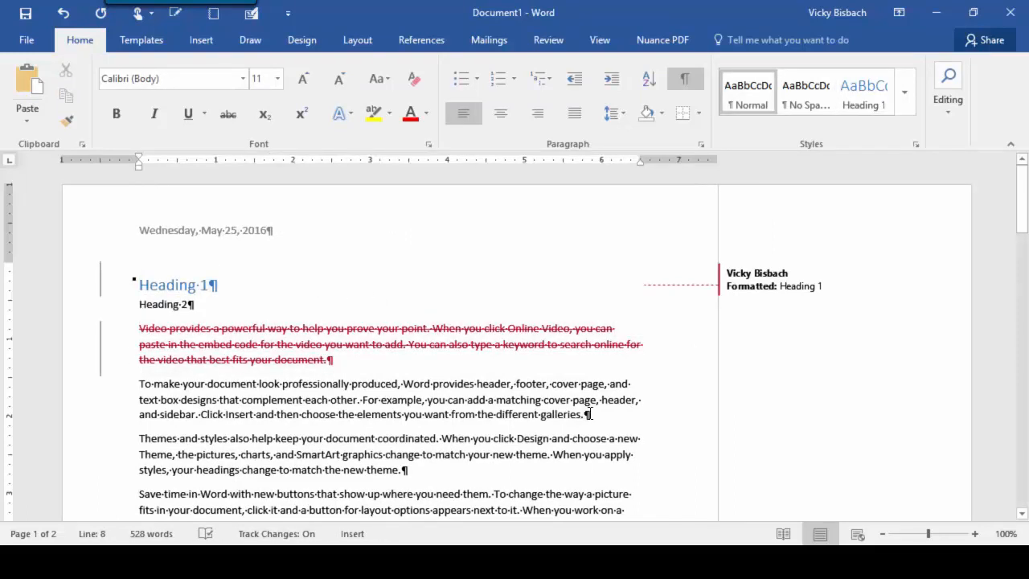
{"action": "key", "text": "Return"}
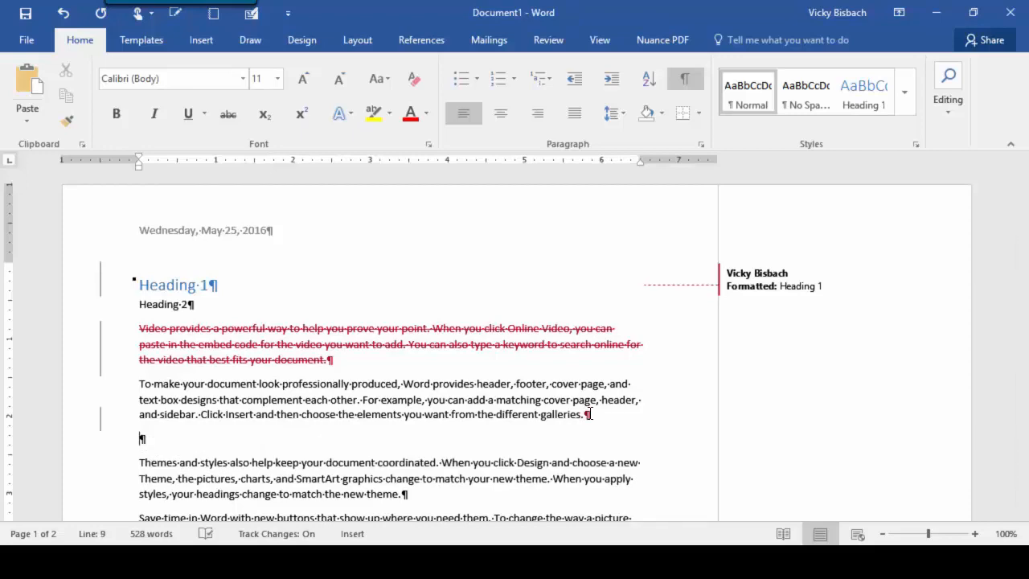
{"action": "key", "text": "ctrl+v"}
{"action": "scroll", "coordinate": [233, 288], "scroll_direction": "down", "scroll_amount": 1}
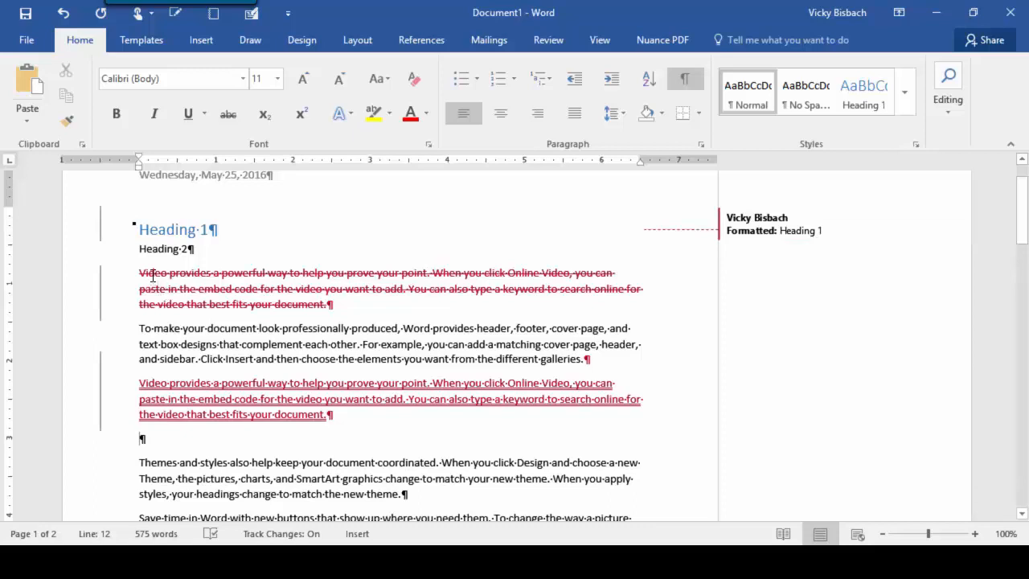
- Review the tracked edits by using the margin change bars to alternate between simple and full markup, ending with all markup shown
{"action": "mouse_move", "coordinate": [153, 274]}
{"action": "mouse_move", "coordinate": [170, 388]}
{"action": "left_click", "coordinate": [101, 219]}
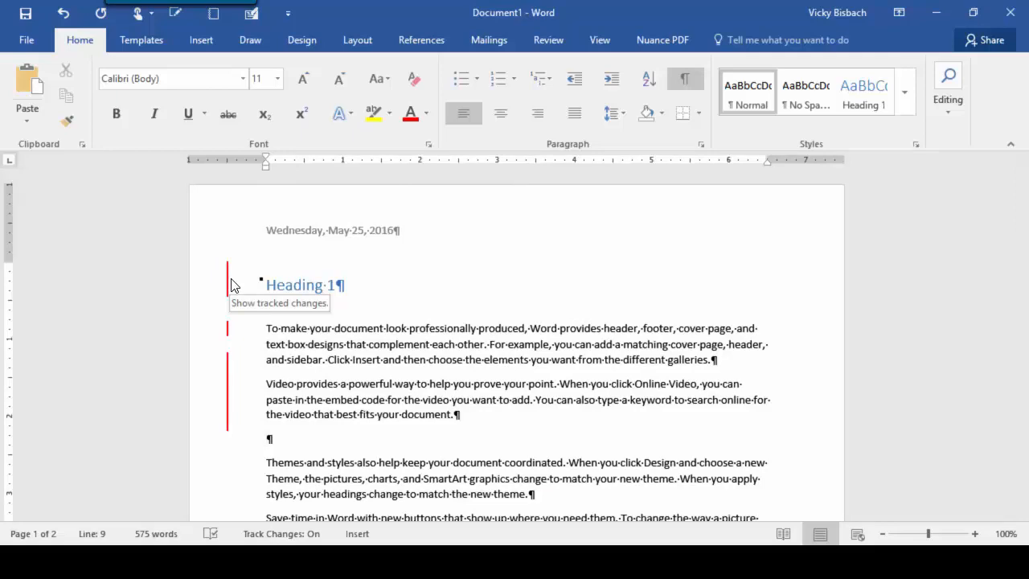
{"action": "left_click", "coordinate": [229, 283]}
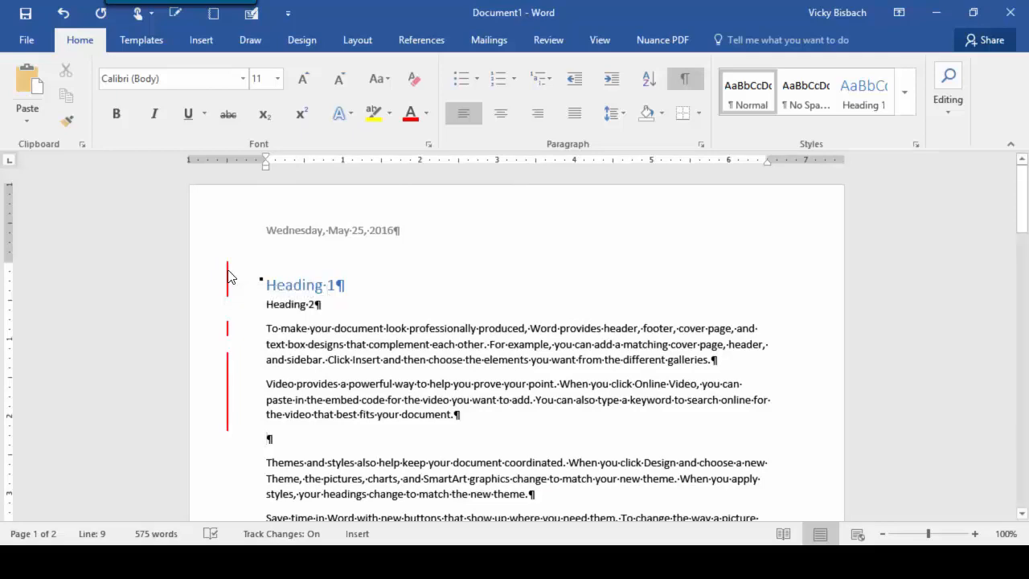
{"action": "left_click", "coordinate": [229, 275]}
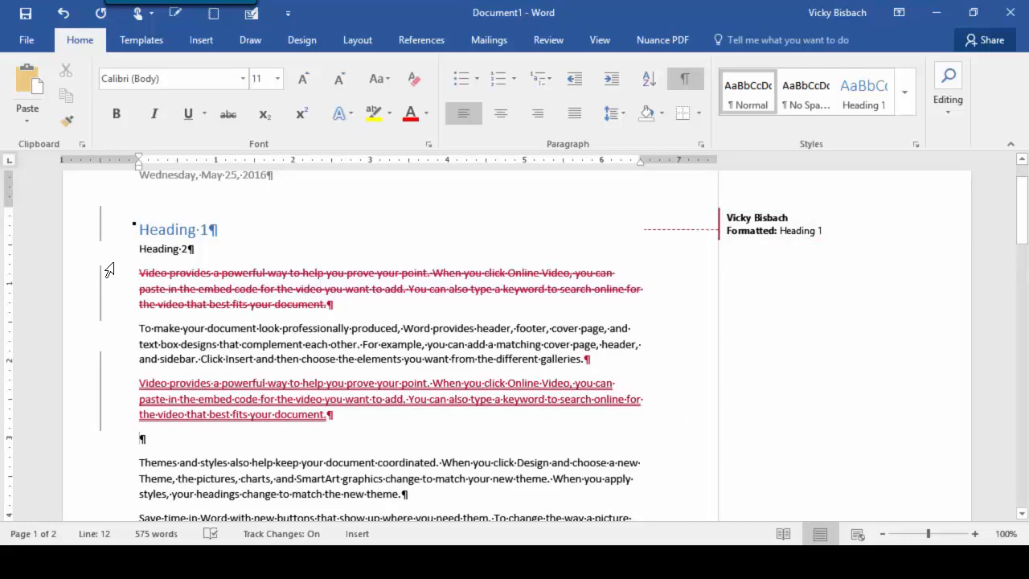
{"action": "left_click", "coordinate": [102, 228]}
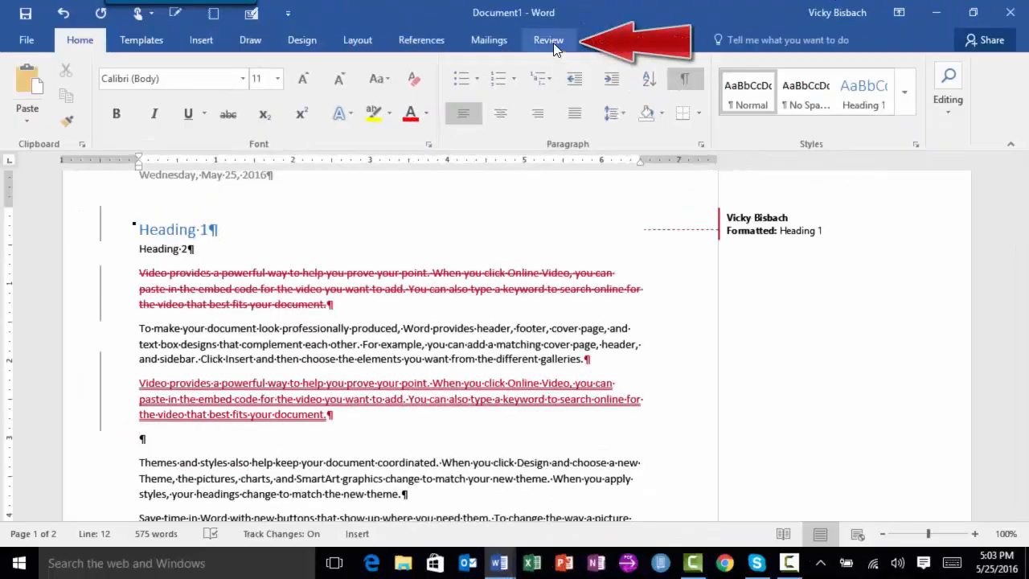
- Open the Lock Tracking option for the document's tracked changes
{"action": "left_click", "coordinate": [553, 45]}
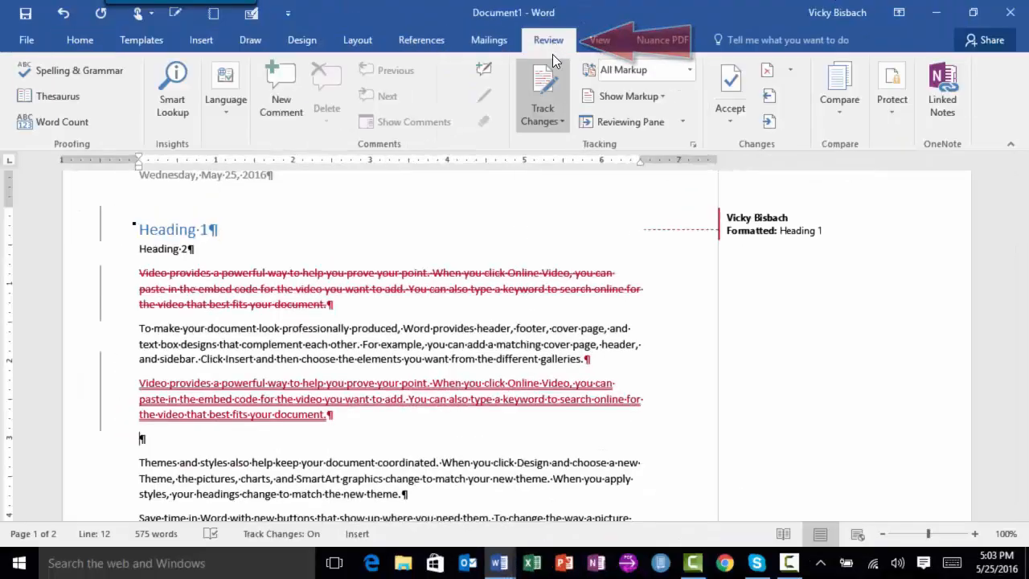
{"action": "left_click", "coordinate": [551, 122]}
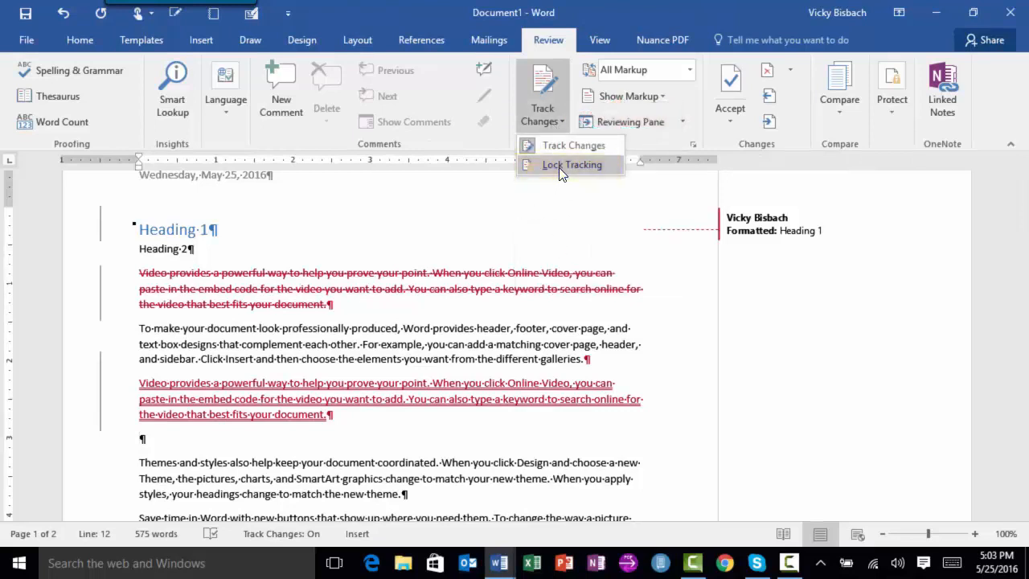
{"action": "left_click", "coordinate": [561, 168]}
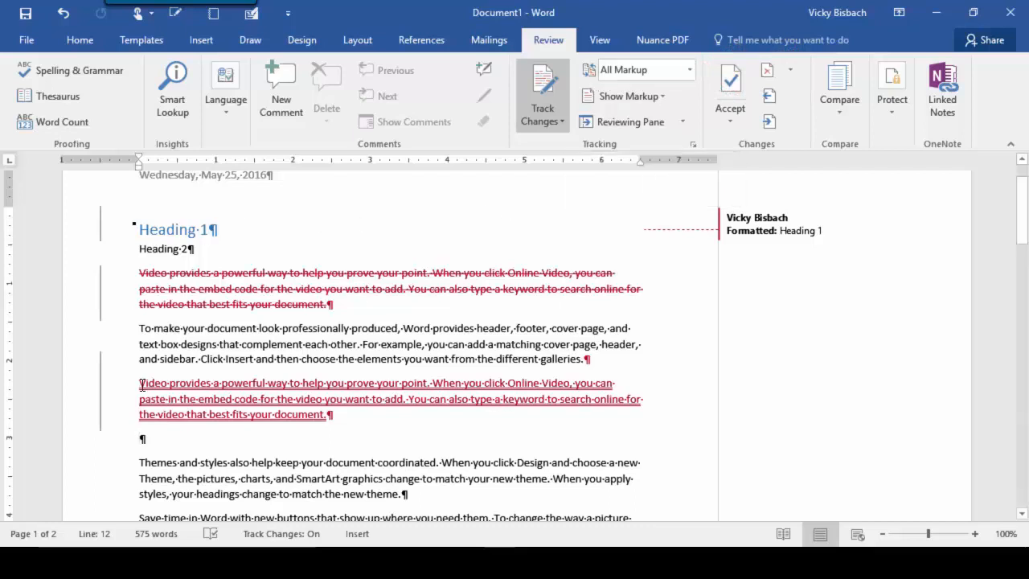
- Compare the document in Simple Markup, No Markup and Original views, and return it to All Markup
{"action": "left_click", "coordinate": [690, 71]}
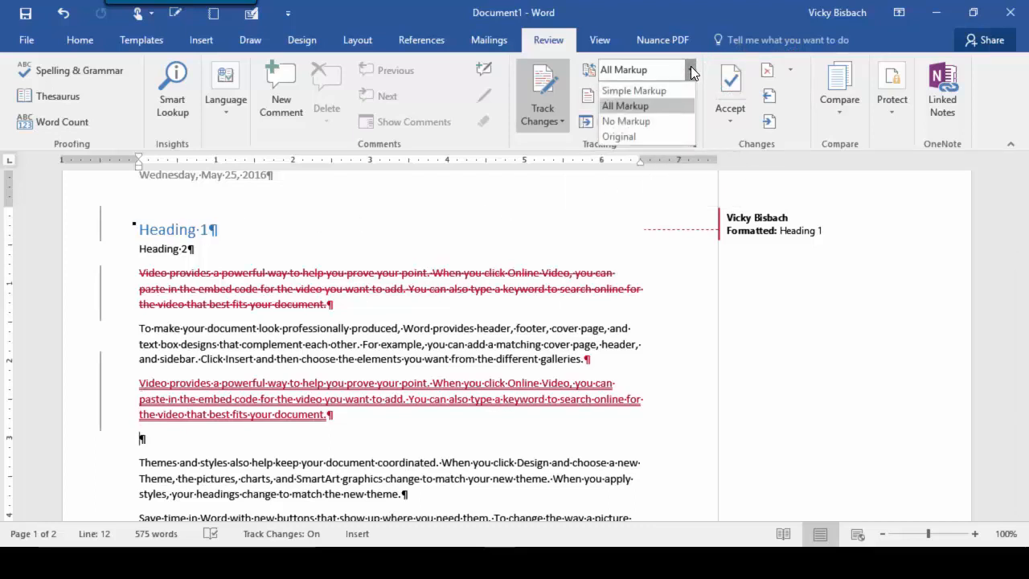
{"action": "left_click", "coordinate": [663, 91]}
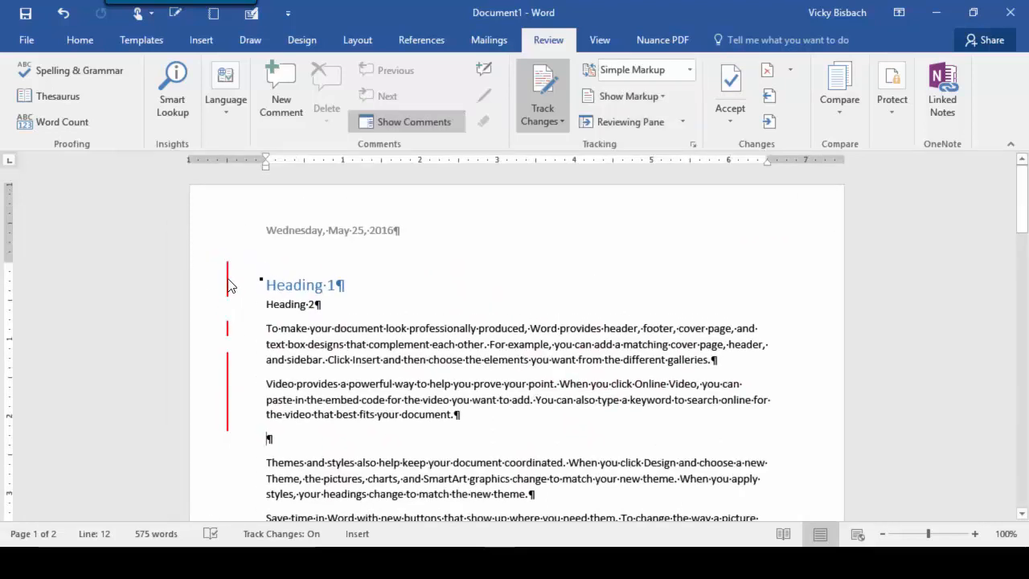
{"action": "left_click", "coordinate": [635, 127]}
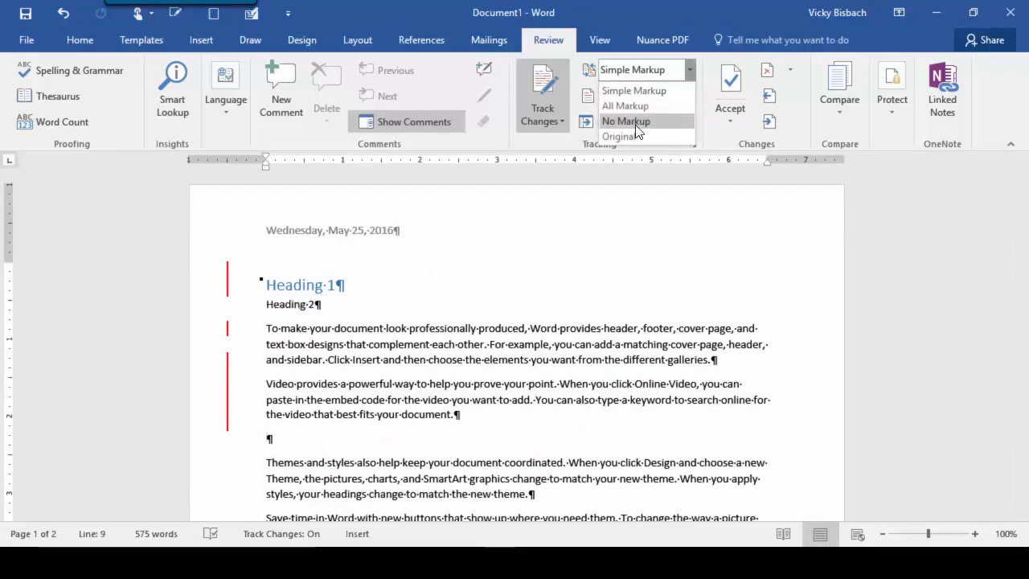
{"action": "left_click", "coordinate": [635, 126]}
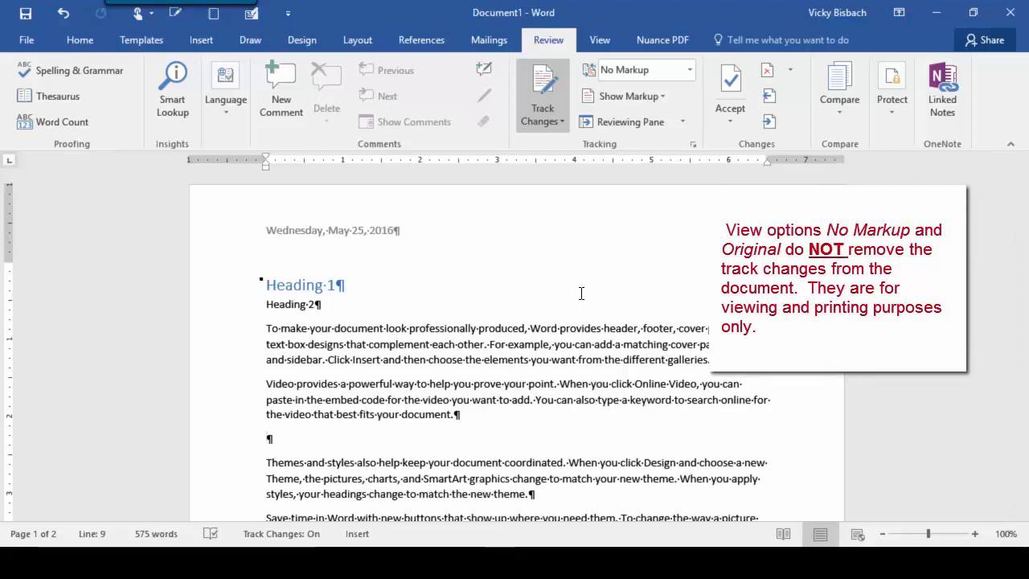
{"action": "left_click", "coordinate": [689, 69]}
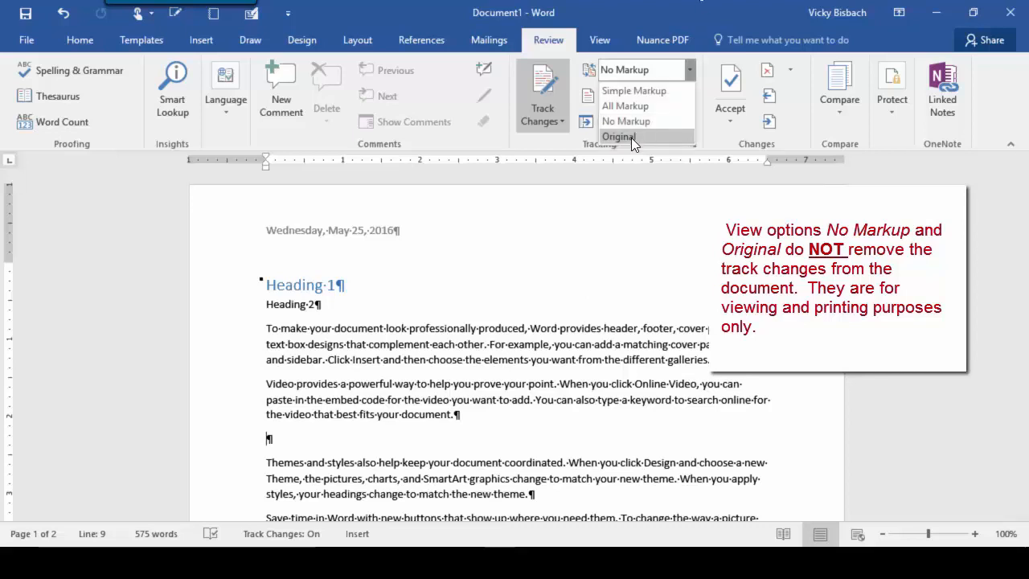
{"action": "left_click", "coordinate": [631, 137]}
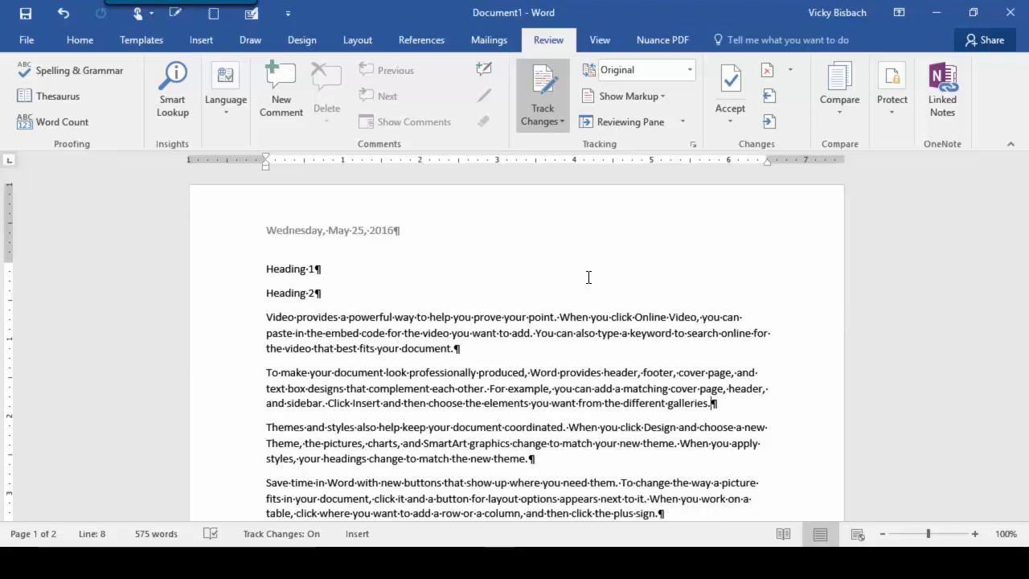
{"action": "left_click", "coordinate": [690, 71]}
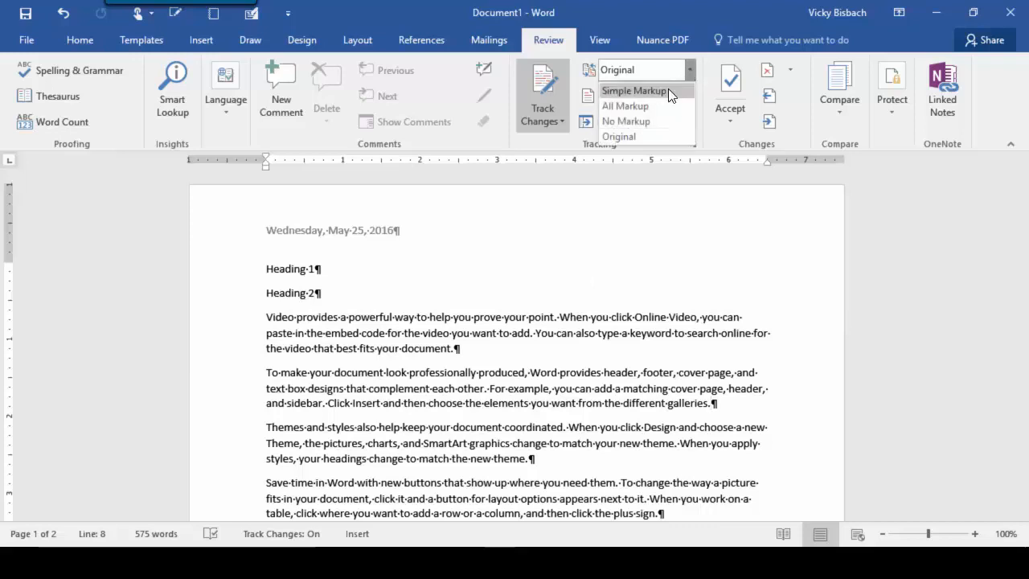
{"action": "left_click", "coordinate": [647, 107]}
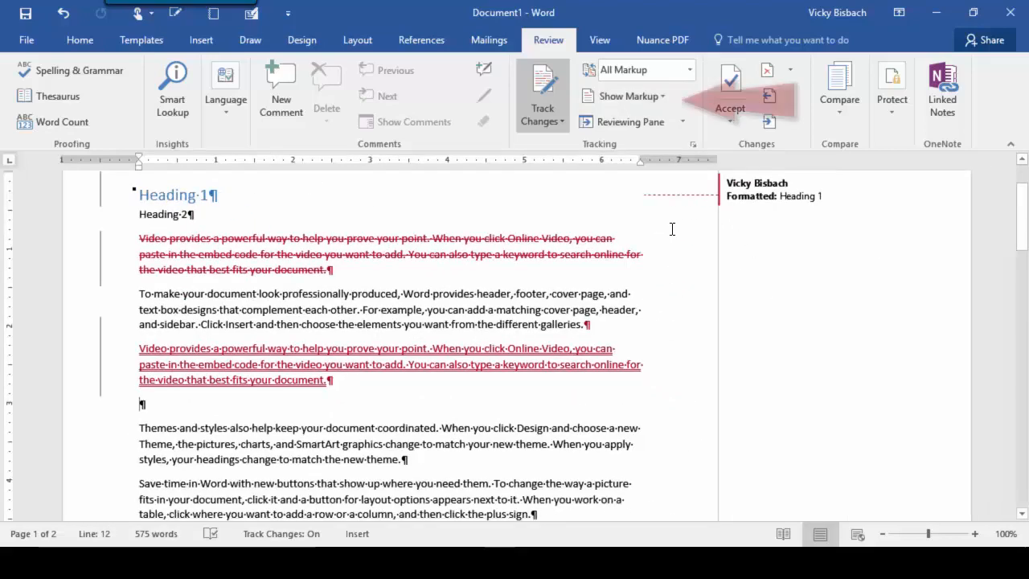
- Set the markup display to show revisions in balloons
{"action": "left_click", "coordinate": [647, 98]}
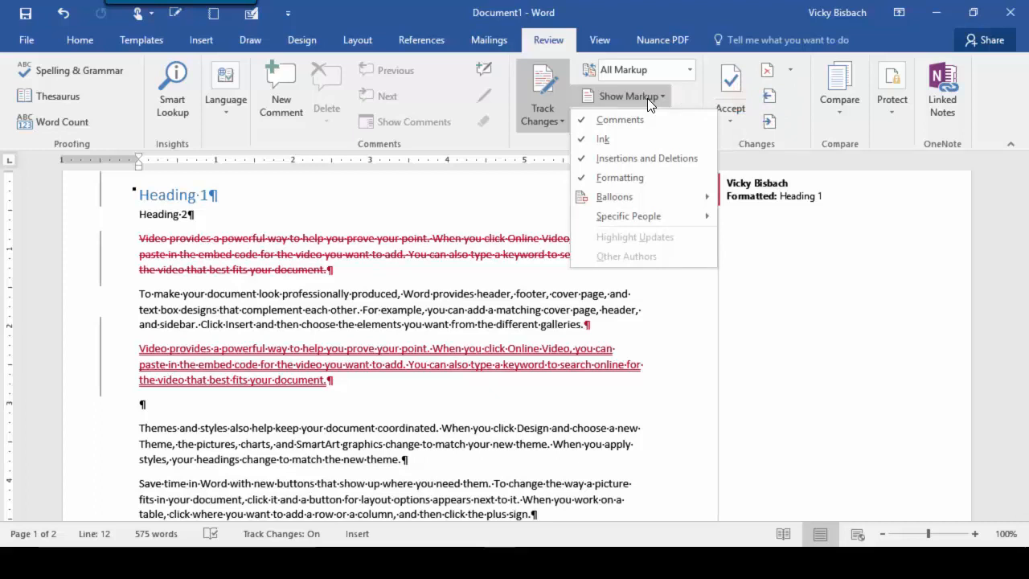
{"action": "mouse_move", "coordinate": [609, 200]}
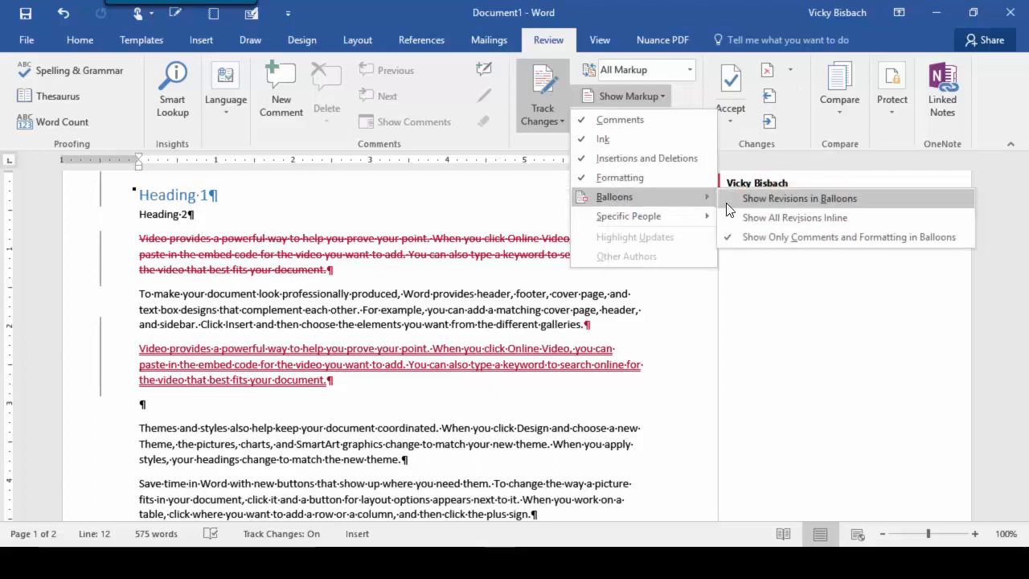
{"action": "left_click", "coordinate": [762, 201]}
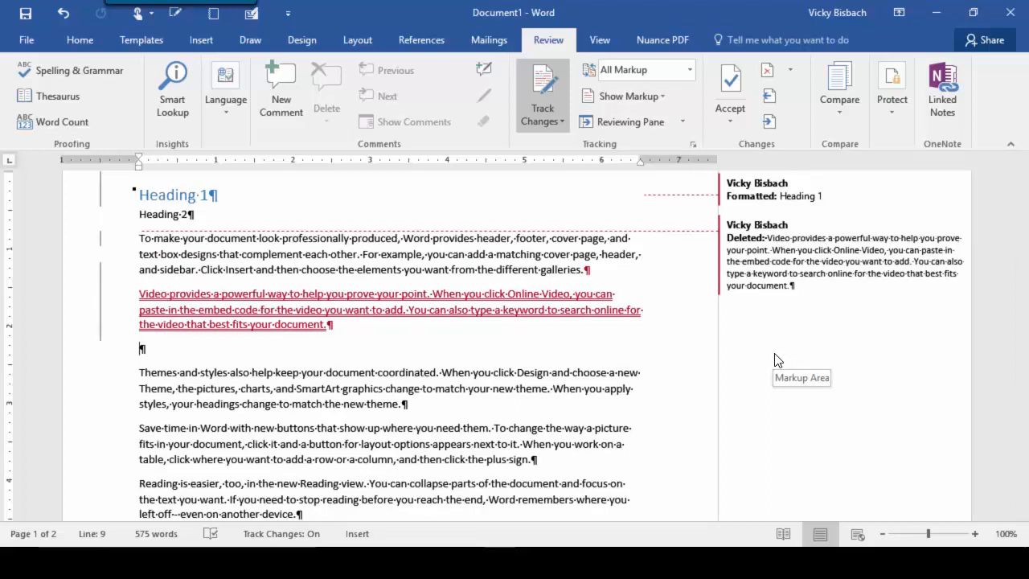
- Display all tracked revisions inline within the document text
{"action": "left_click", "coordinate": [650, 96]}
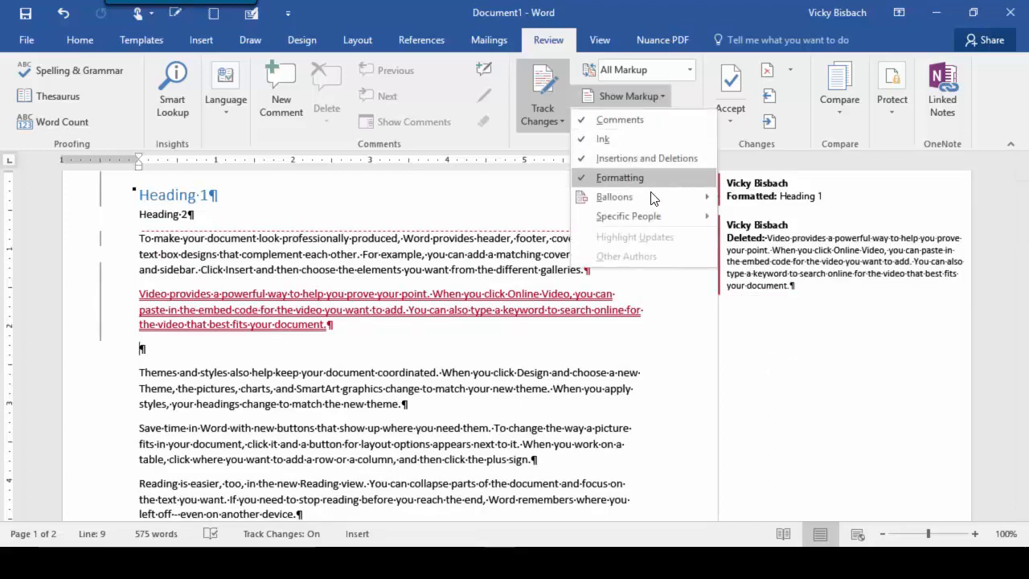
{"action": "mouse_move", "coordinate": [650, 199]}
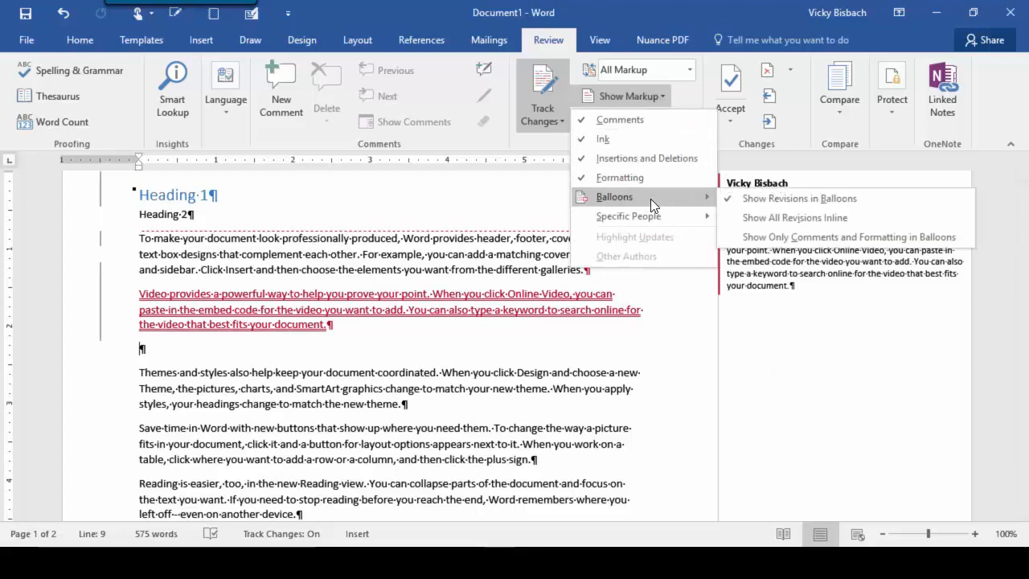
{"action": "left_click", "coordinate": [781, 222]}
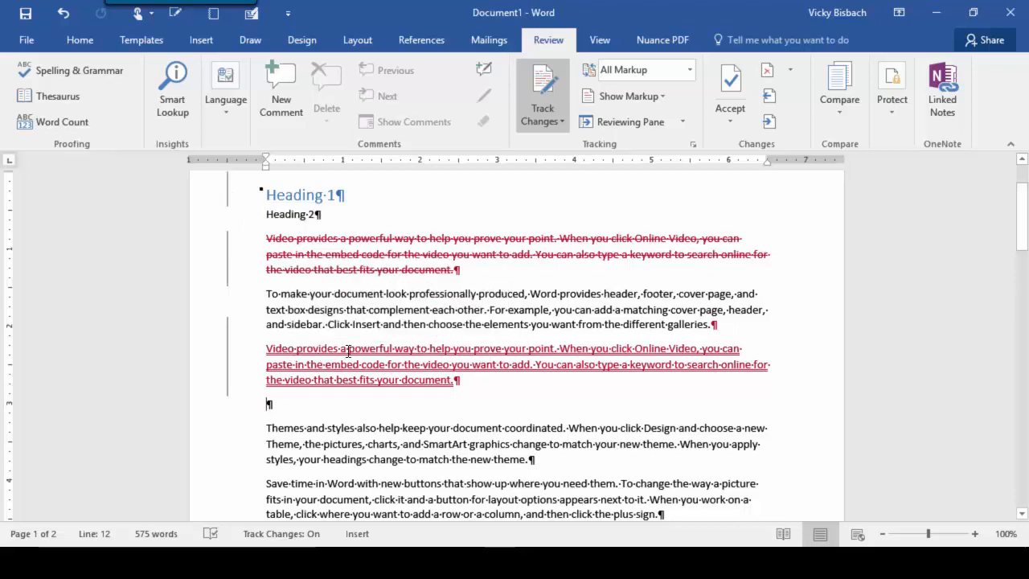
{"action": "mouse_move", "coordinate": [348, 352]}
{"action": "mouse_move", "coordinate": [317, 194]}
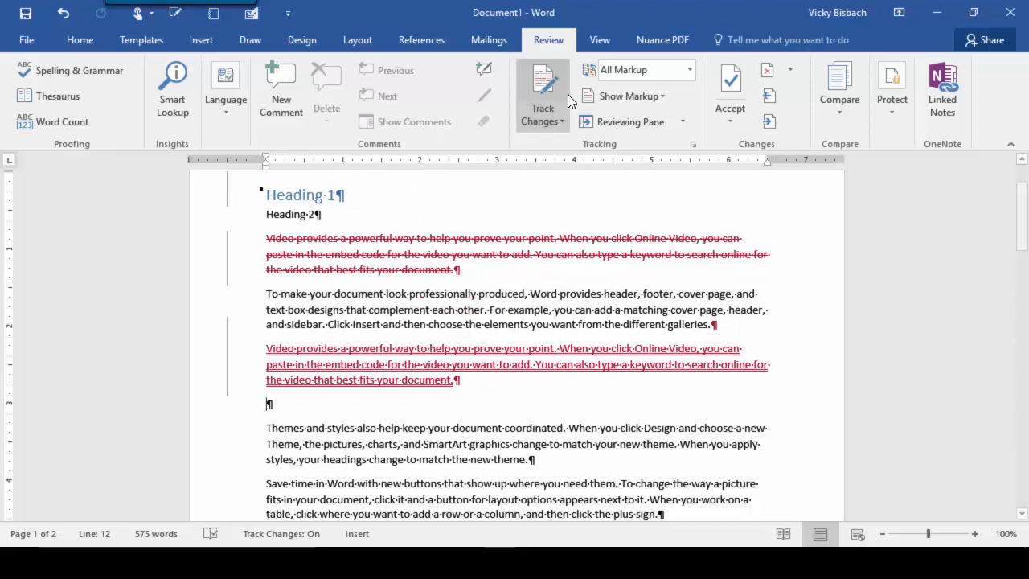
- Set the markup display to show only comments and formatting in balloons
{"action": "left_click", "coordinate": [648, 96]}
{"action": "mouse_move", "coordinate": [633, 195]}
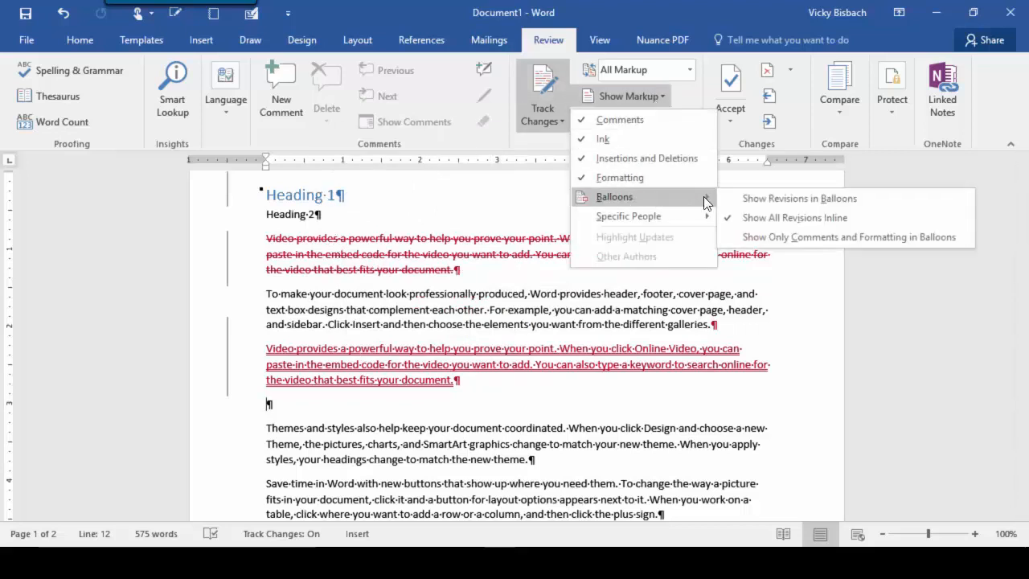
{"action": "left_click", "coordinate": [798, 238]}
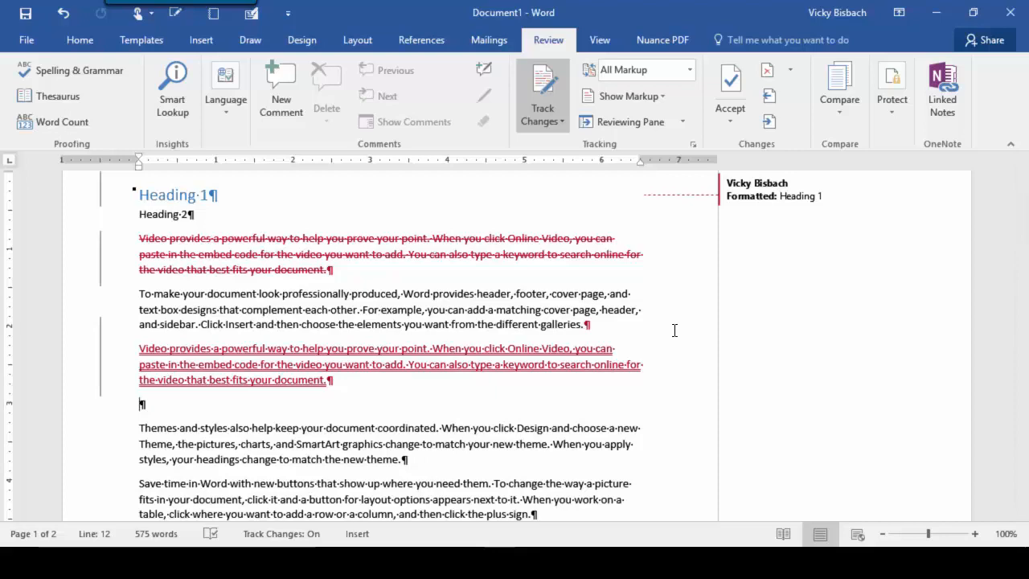
- Read through the list of revisions in the Reviewing Pane, and close the pane
{"action": "left_click", "coordinate": [630, 121]}
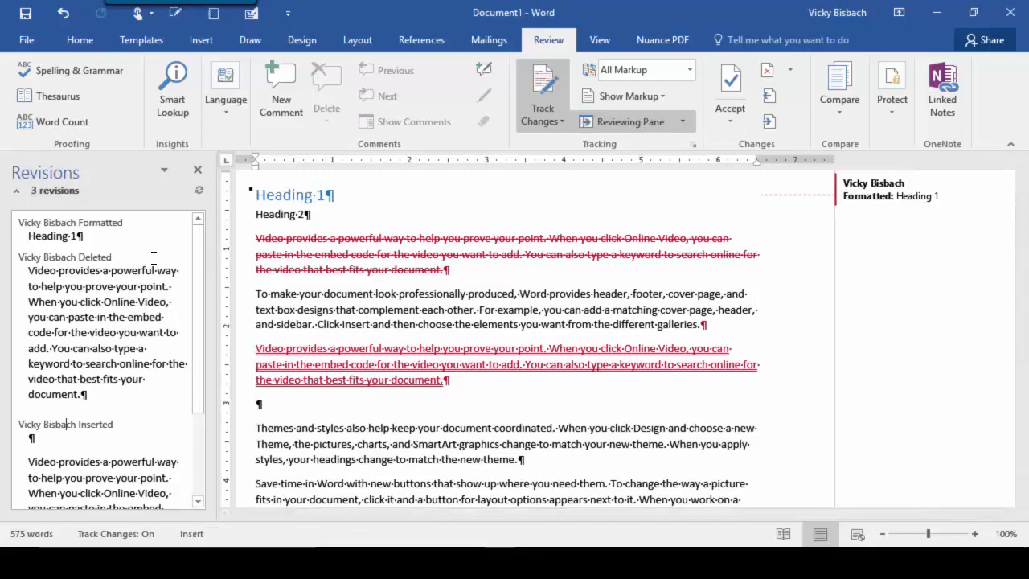
{"action": "scroll", "coordinate": [152, 259], "scroll_direction": "down", "scroll_amount": 3}
{"action": "scroll", "coordinate": [152, 302], "scroll_direction": "up", "scroll_amount": 3}
{"action": "left_click", "coordinate": [658, 121]}
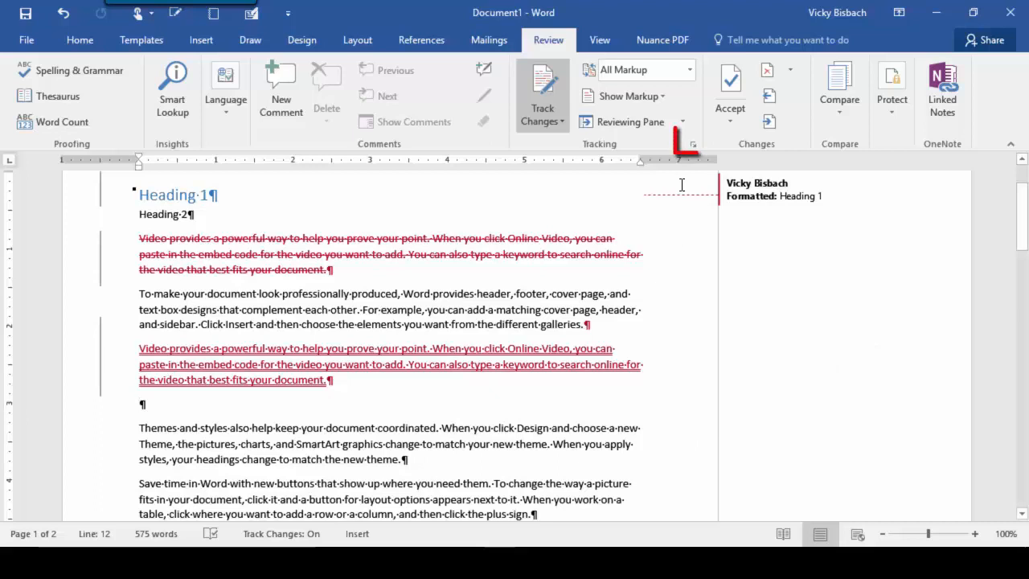
- Examine the advanced Track Changes options for insertions, deletions, colors and changed lines, and close the options without changing any setting
{"action": "left_click", "coordinate": [692, 144]}
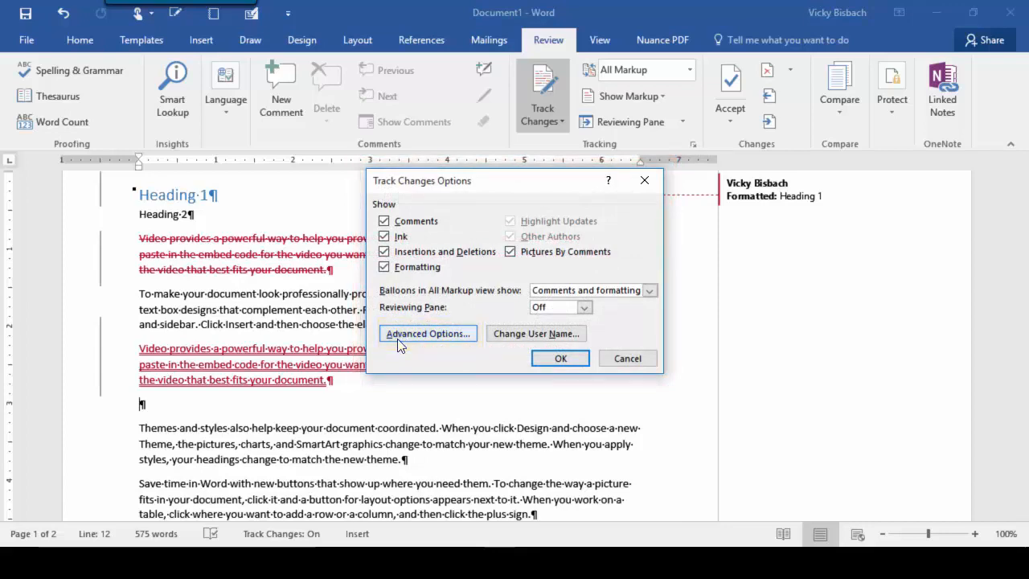
{"action": "left_click", "coordinate": [428, 334]}
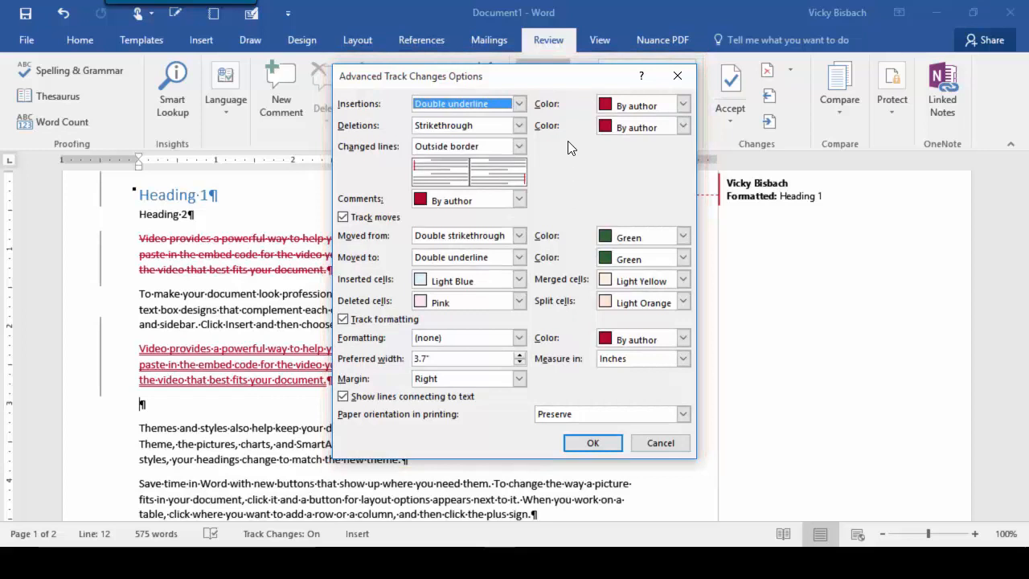
{"action": "left_click", "coordinate": [519, 105]}
{"action": "left_click", "coordinate": [518, 104]}
{"action": "left_click", "coordinate": [682, 106]}
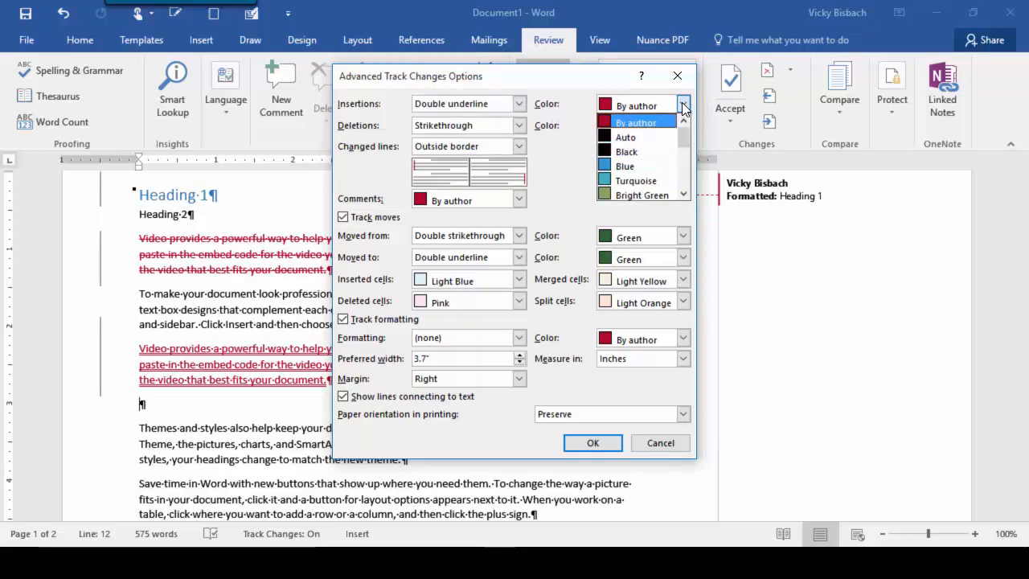
{"action": "left_click", "coordinate": [521, 125]}
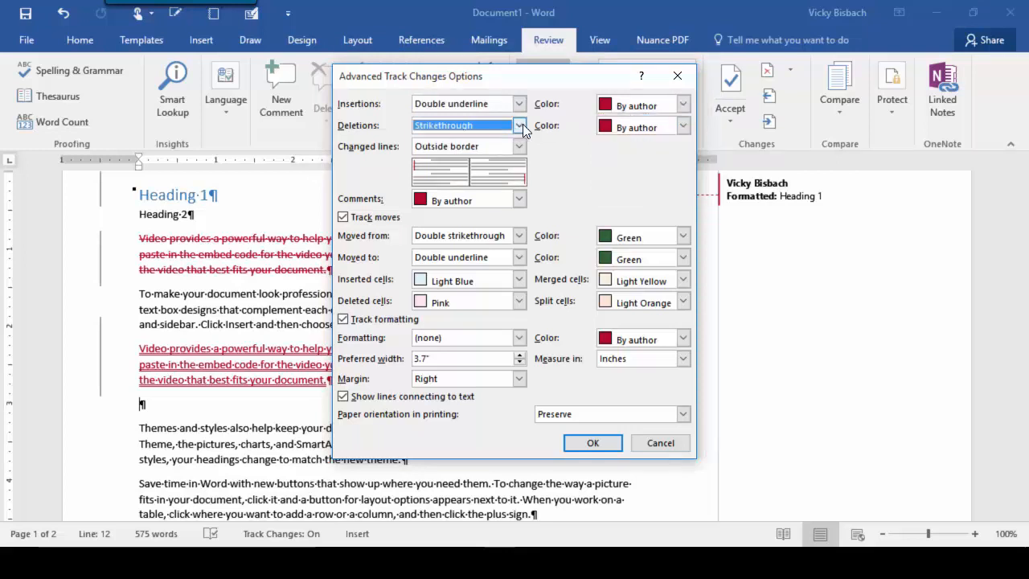
{"action": "left_click", "coordinate": [520, 146]}
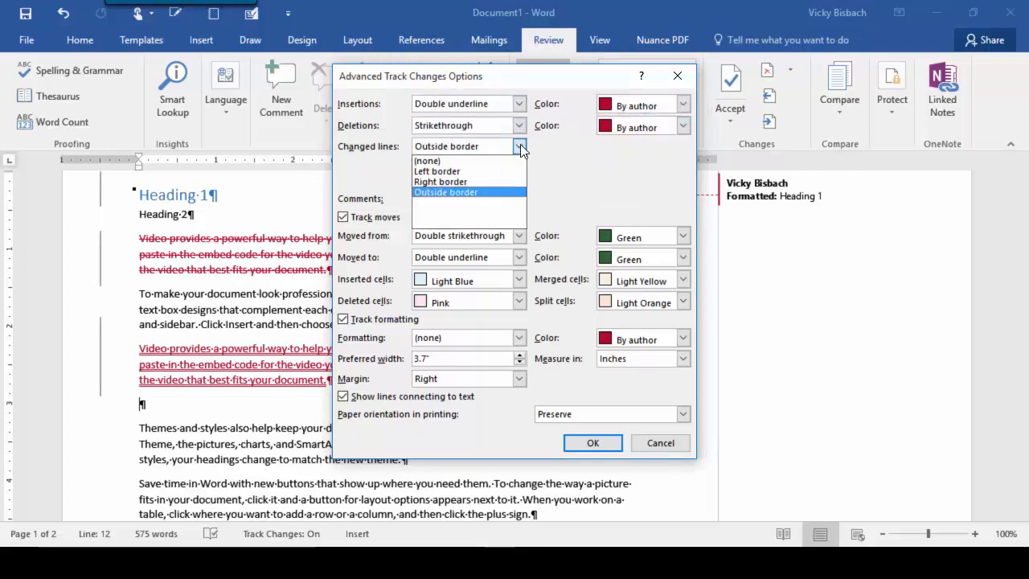
{"action": "left_click", "coordinate": [560, 158]}
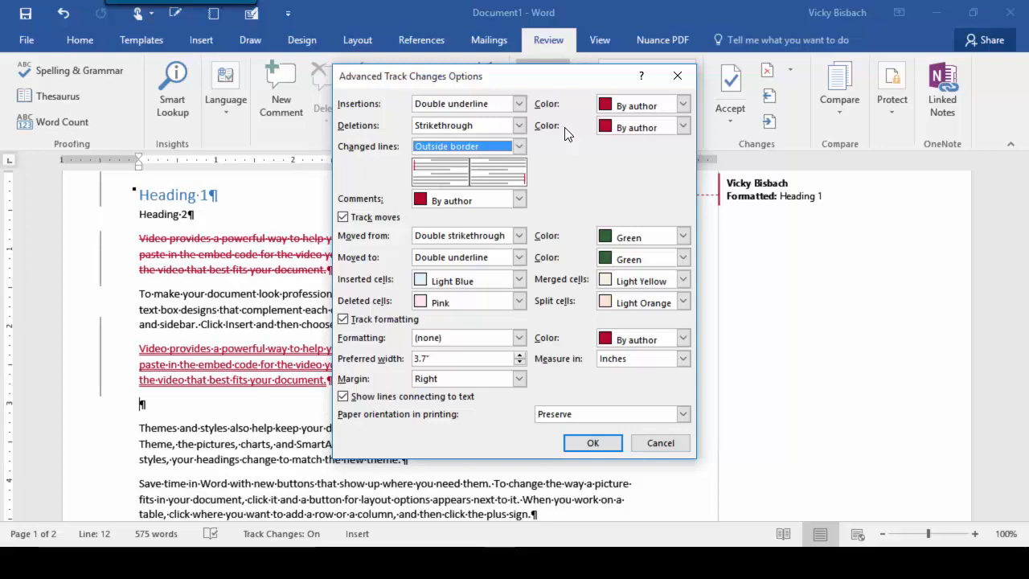
{"action": "left_click", "coordinate": [592, 442]}
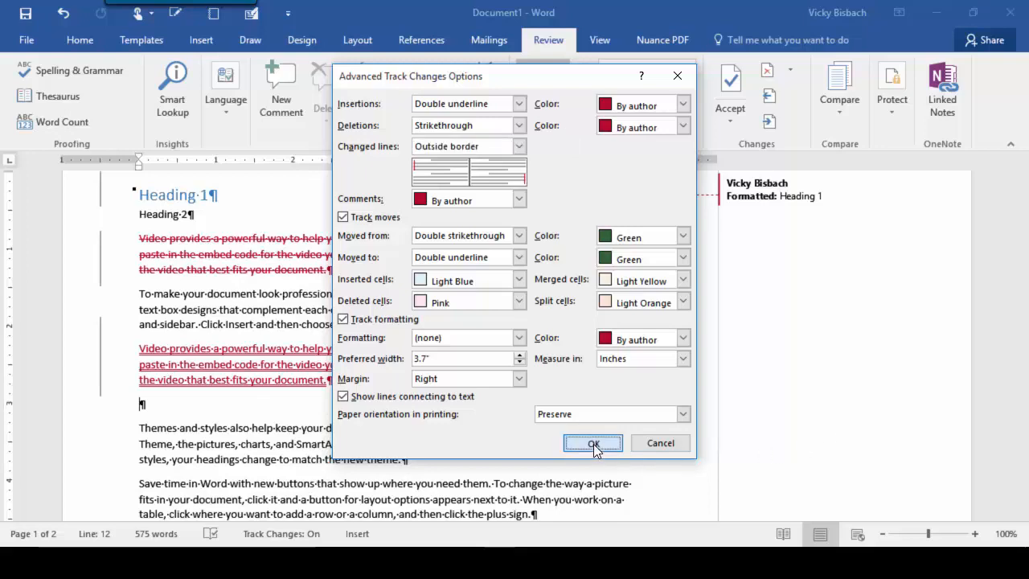
{"action": "key", "text": "Escape"}
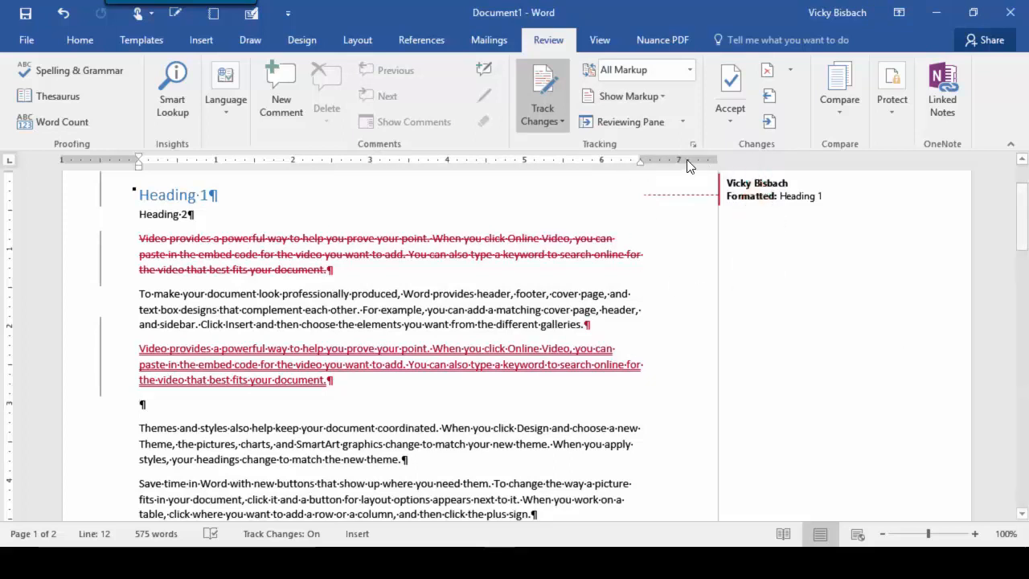
- Select the tracked Heading 1 formatting change and look over the available Accept and Reject options
{"action": "left_click", "coordinate": [733, 74]}
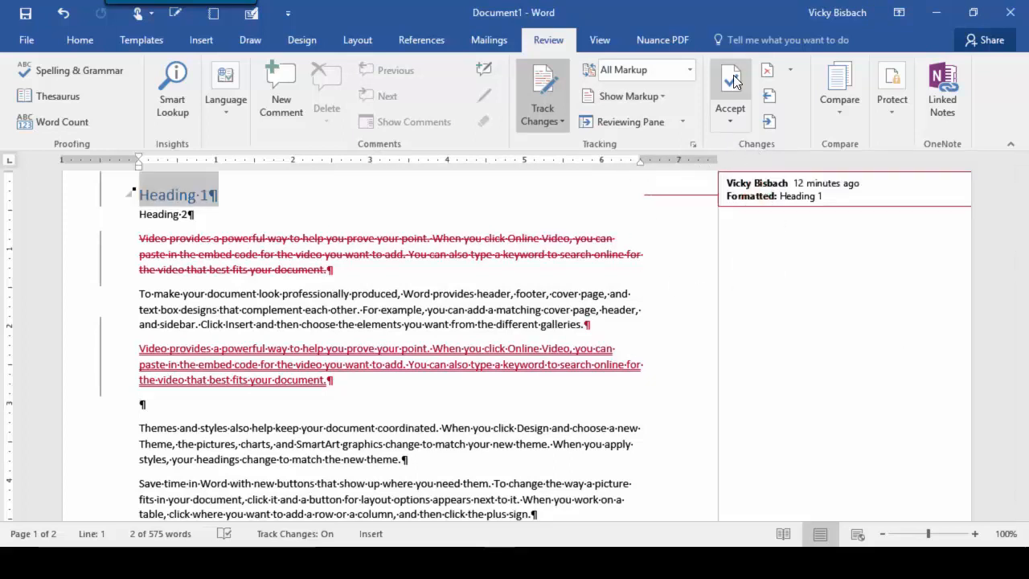
{"action": "left_click", "coordinate": [730, 119]}
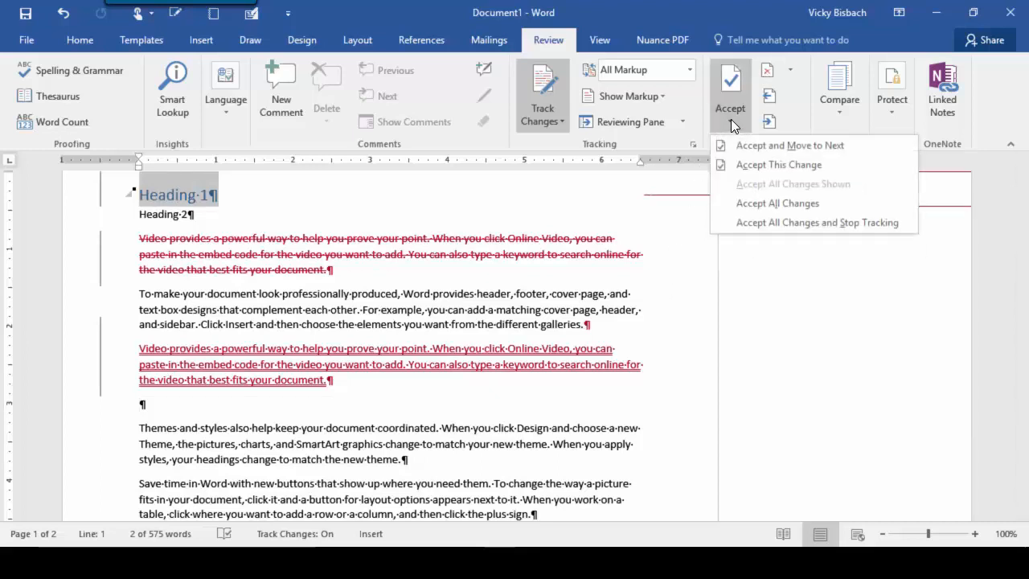
{"action": "left_click", "coordinate": [818, 164]}
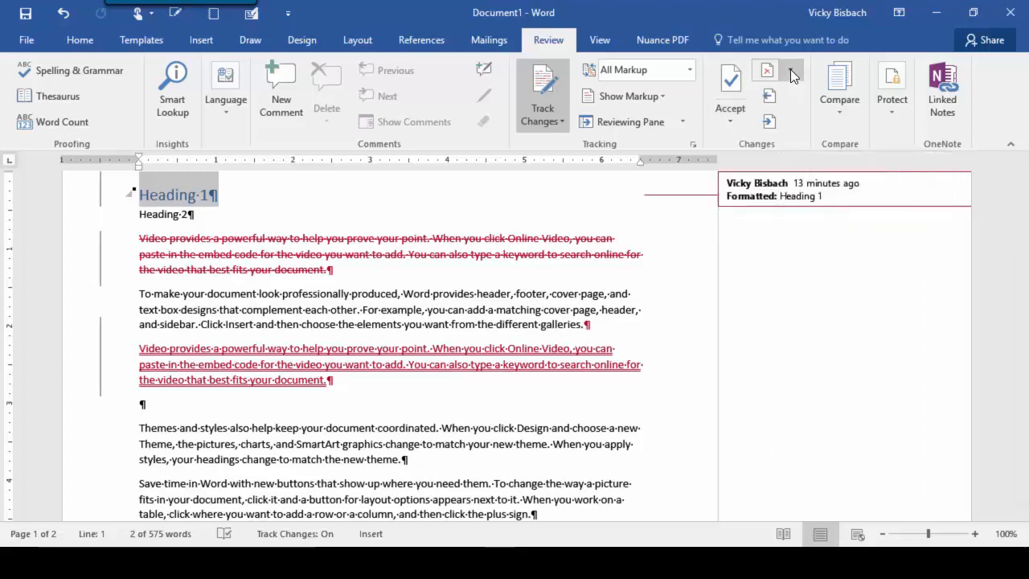
{"action": "left_click", "coordinate": [790, 69]}
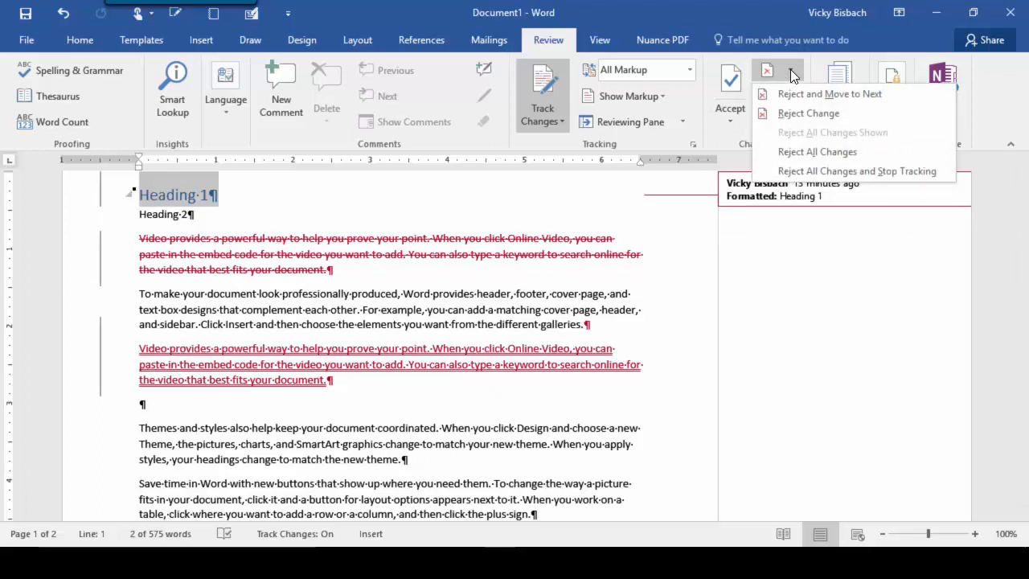
{"action": "left_click", "coordinate": [790, 69]}
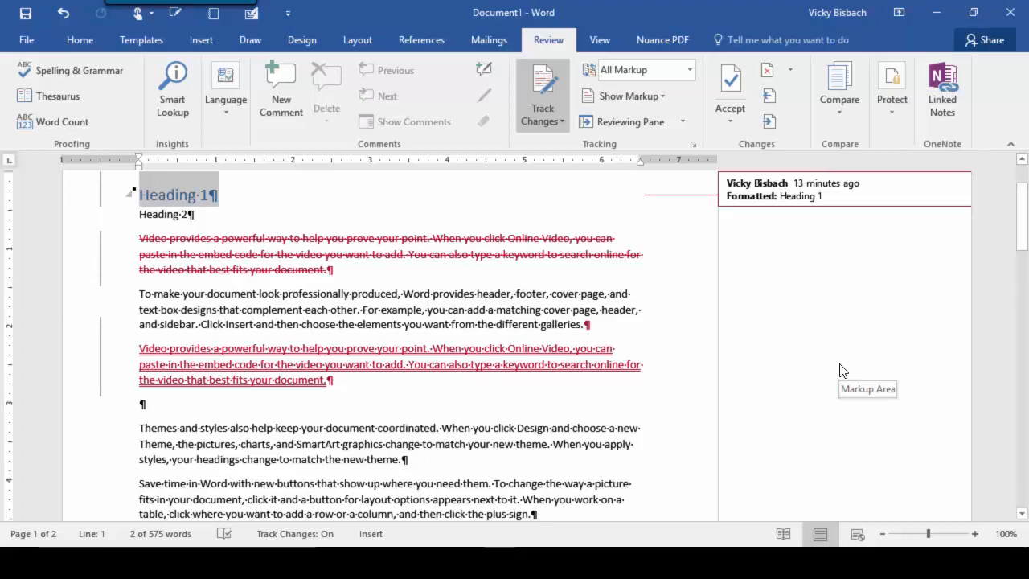
- Accept the tracked Heading 1 formatting change and reject the tracked deletion of the Video paragraph below Heading 2
{"action": "left_click", "coordinate": [729, 81]}
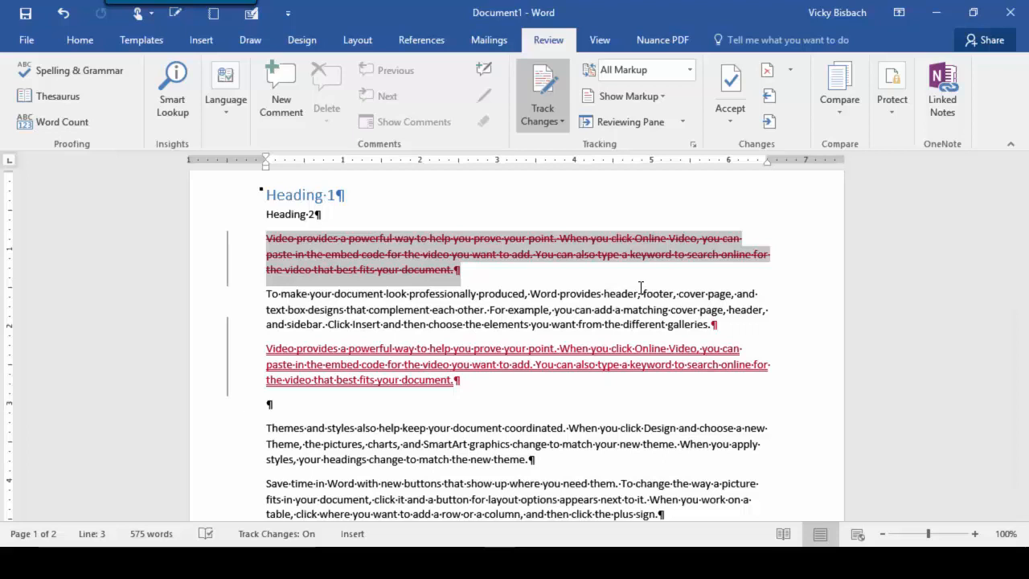
{"action": "left_click", "coordinate": [768, 73]}
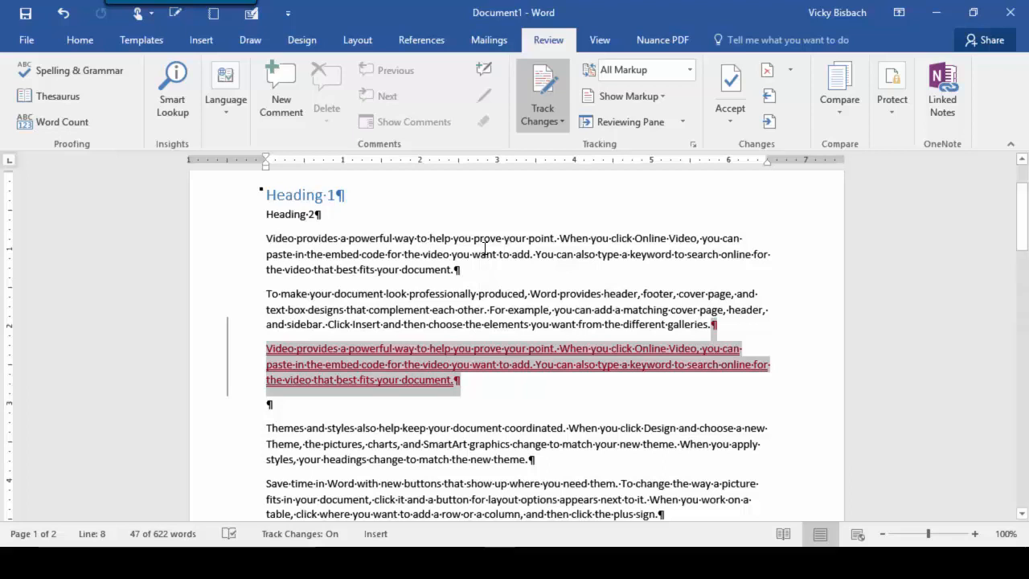
- Accept the tracked insertion of the second Video paragraph, and turn off Track Changes
{"action": "left_click", "coordinate": [731, 79]}
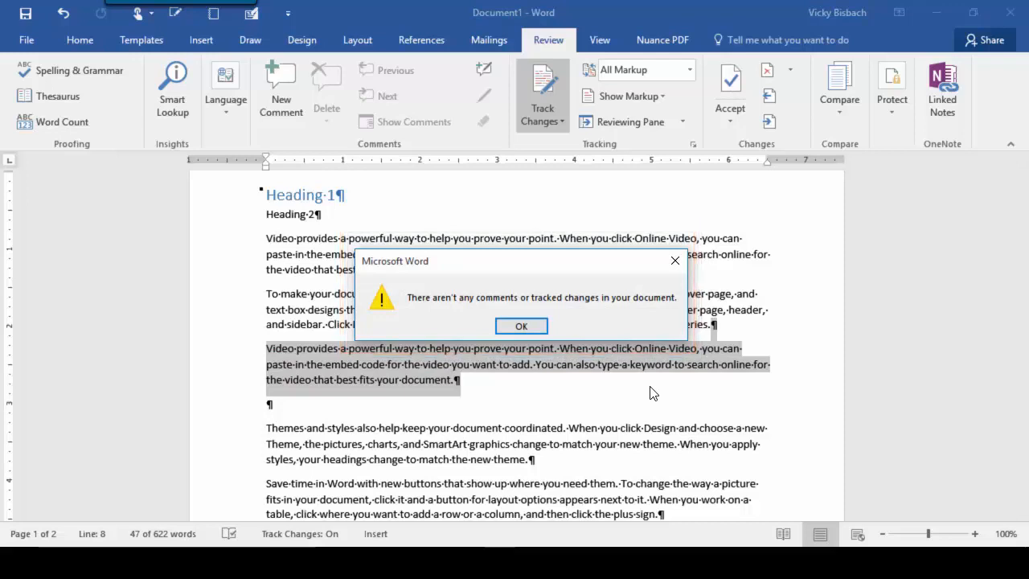
{"action": "left_click", "coordinate": [520, 326]}
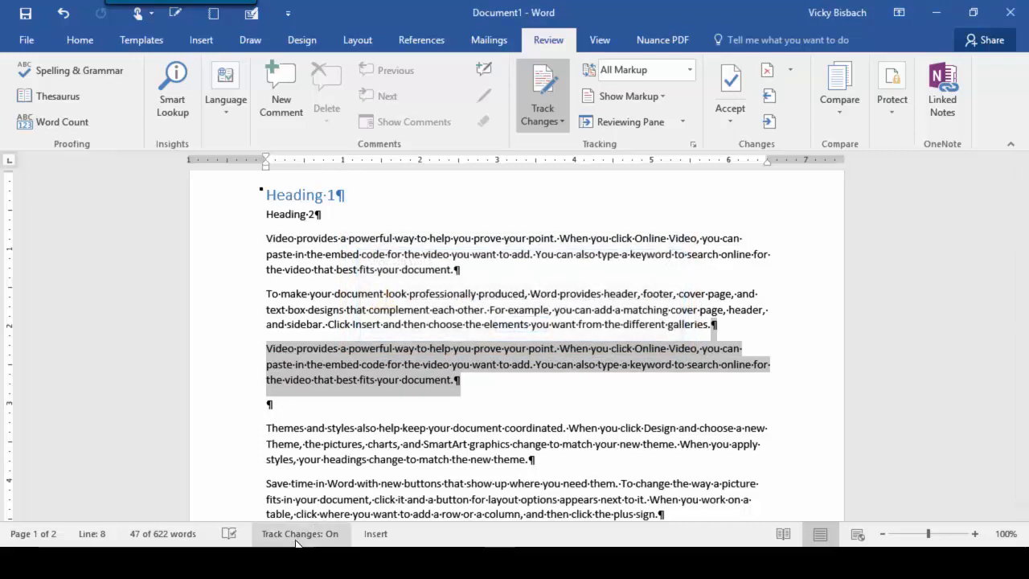
{"action": "left_click", "coordinate": [326, 533]}
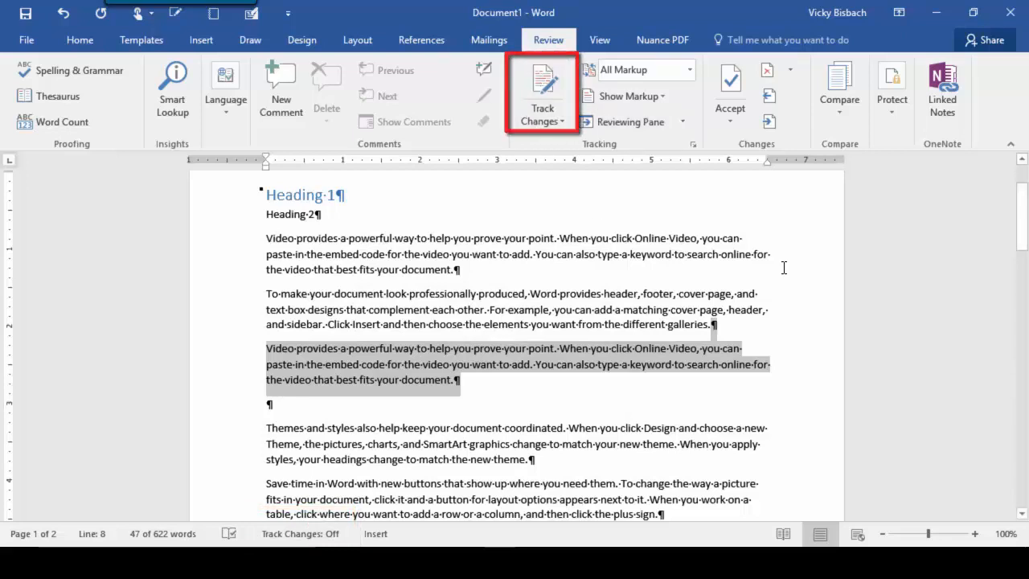
- Delete the first Video paragraph, directly below Heading 2, with change tracking off
{"action": "left_click", "coordinate": [480, 270]}
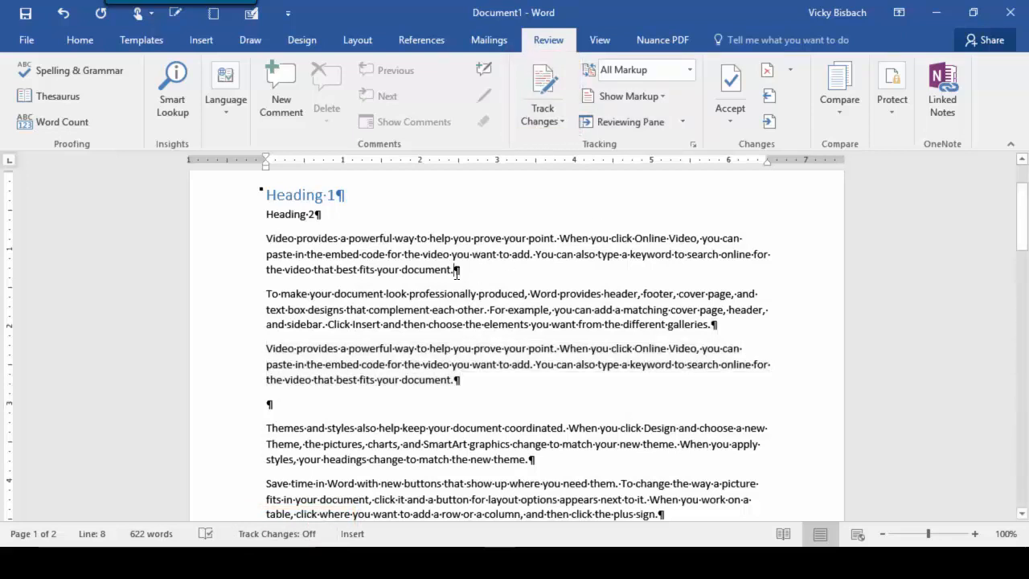
{"action": "left_click_drag", "start_coordinate": [266, 238], "coordinate": [528, 275]}
{"action": "key", "text": "Delete"}
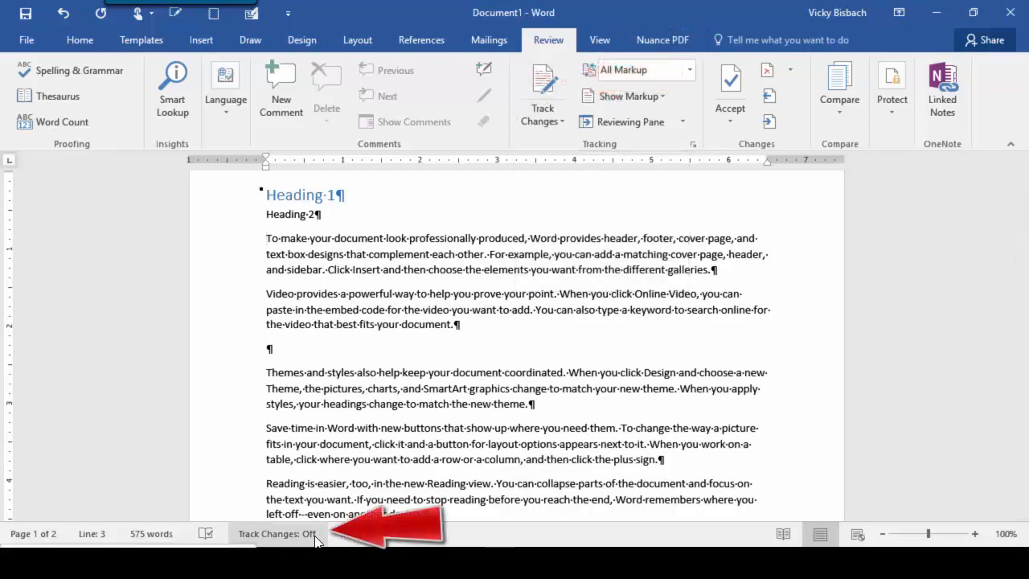
- Turn Track Changes back on and look over the markup view and balloon display options
{"action": "left_click", "coordinate": [277, 534]}
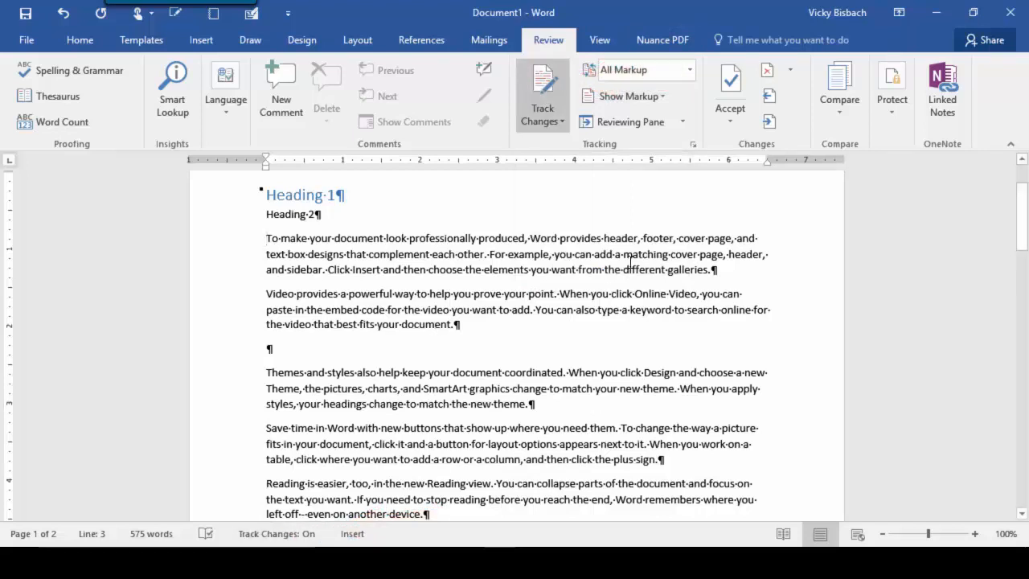
{"action": "left_click", "coordinate": [689, 70]}
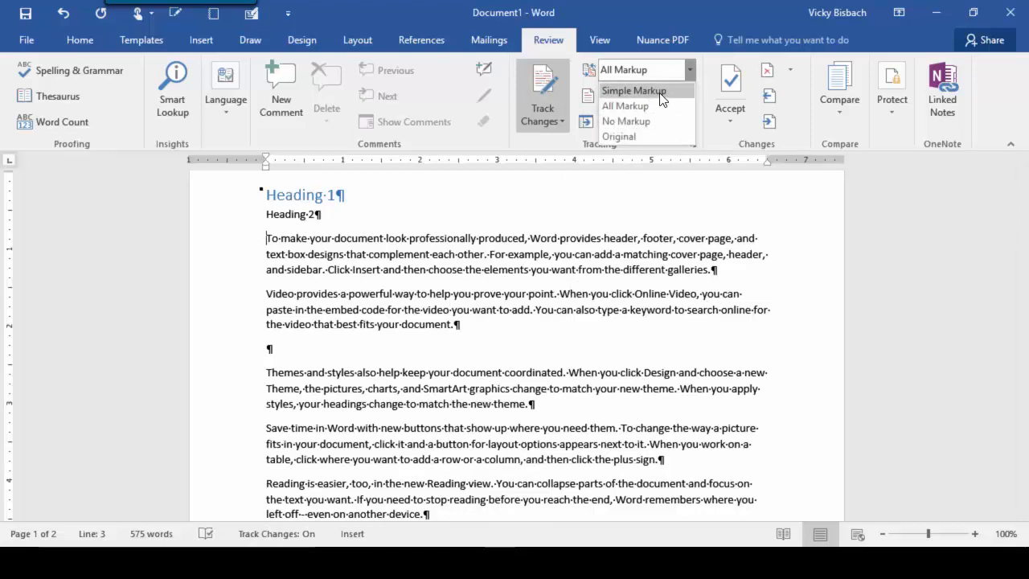
{"action": "left_click", "coordinate": [658, 211]}
{"action": "left_click", "coordinate": [627, 97]}
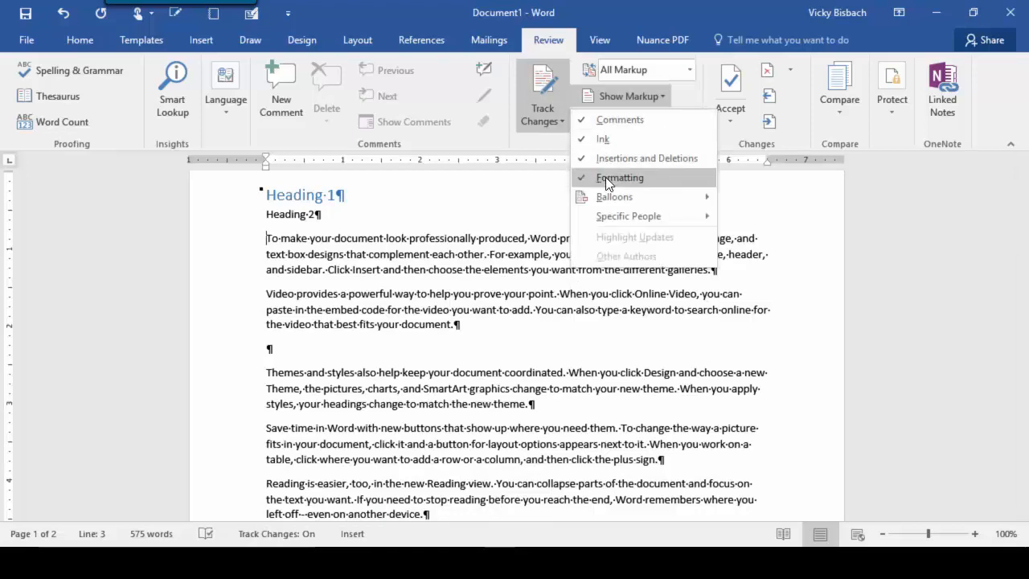
{"action": "mouse_move", "coordinate": [604, 203]}
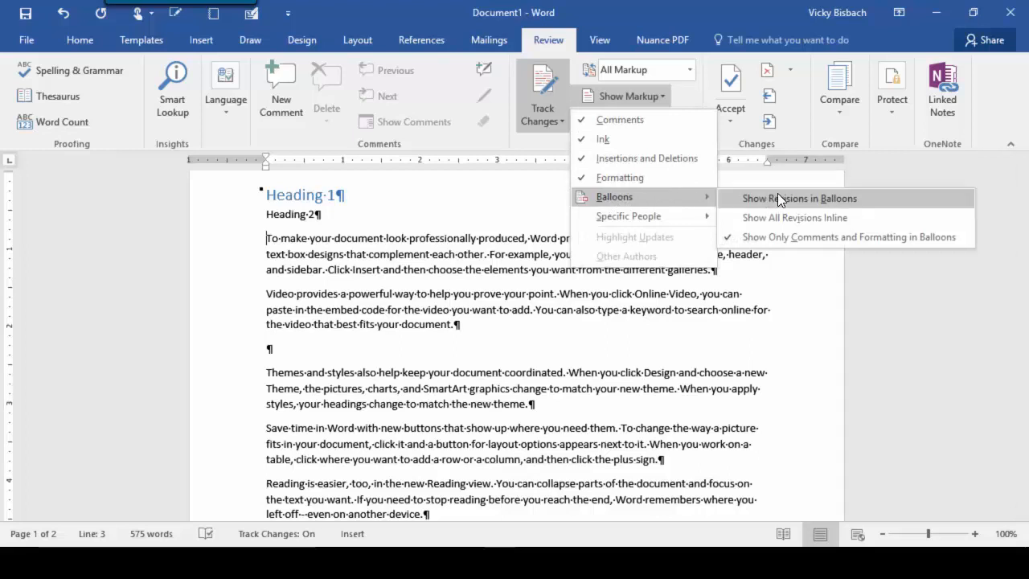
{"action": "left_click", "coordinate": [661, 305]}
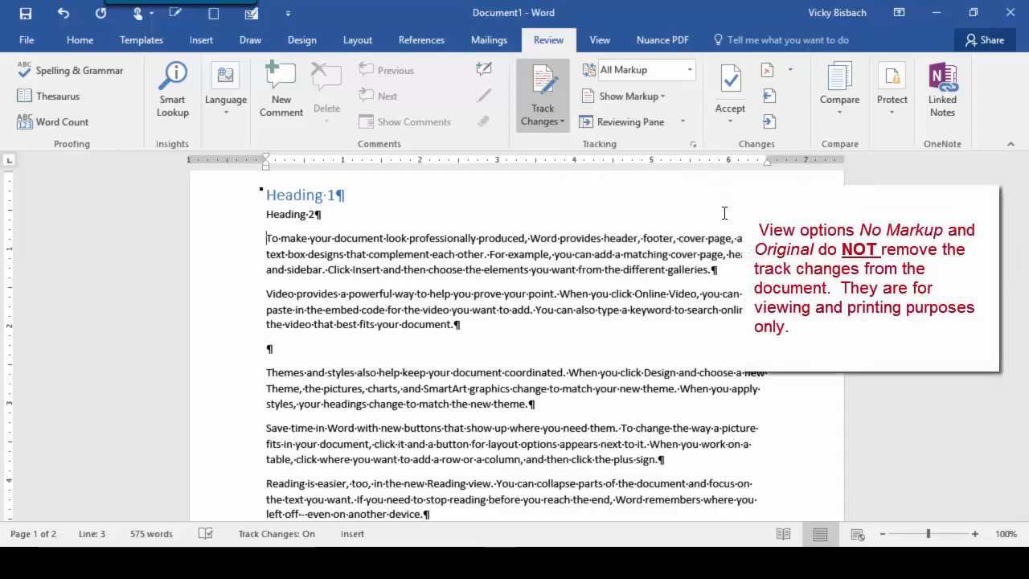